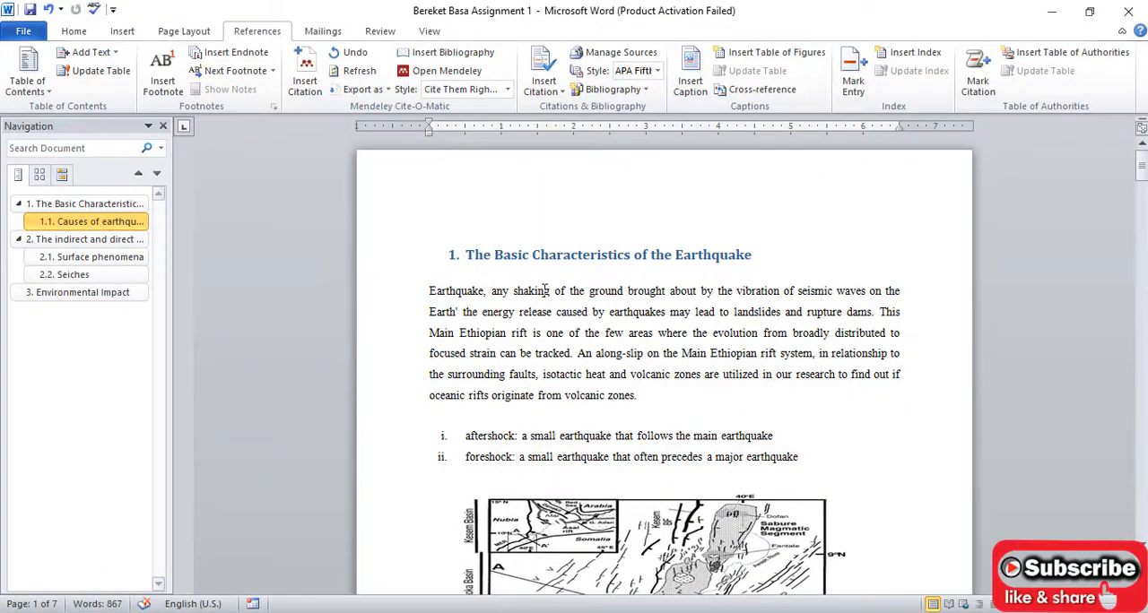
- Place the insertion point after the first paragraph under heading 1 and start a Mendeley citation there, switching to Mendeley Desktop
scroll(544, 289, down, 20)
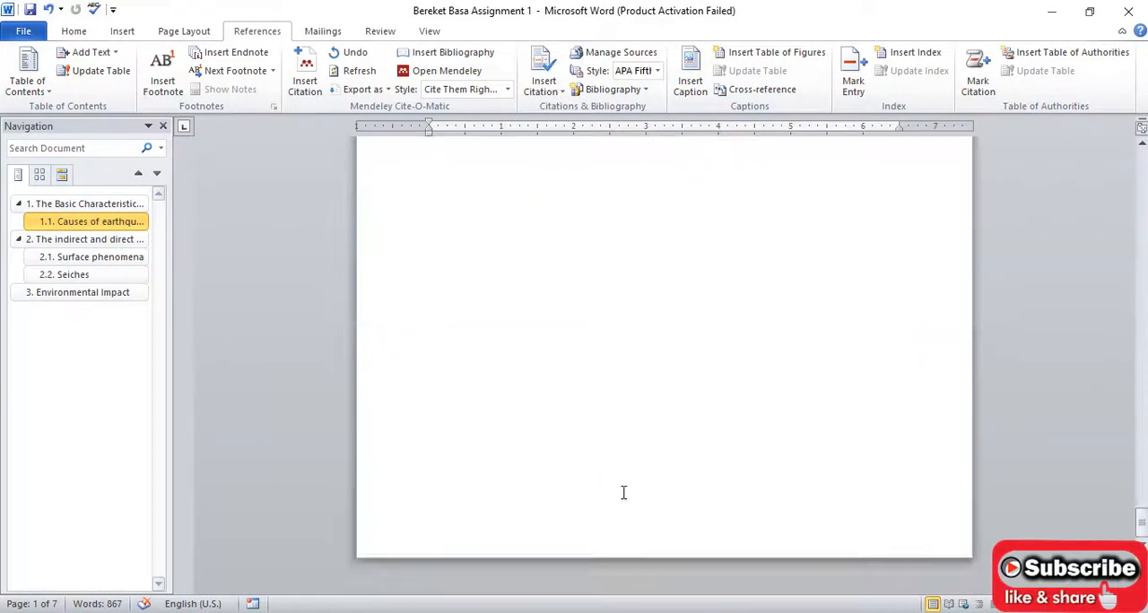
scroll(624, 492, up, 20)
click(70, 33)
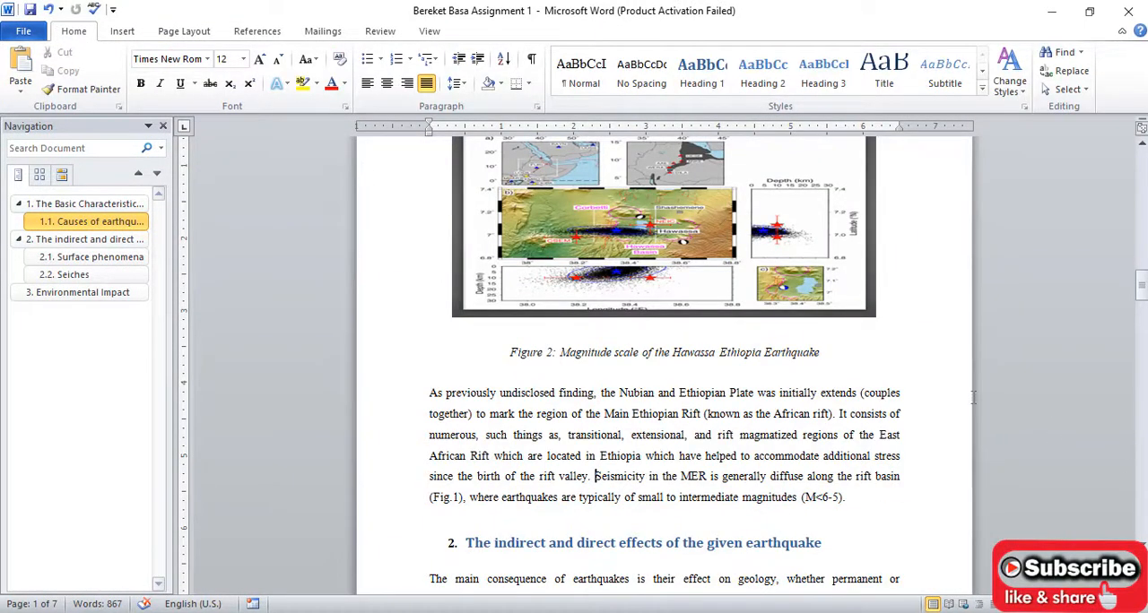
scroll(606, 458, up, 10)
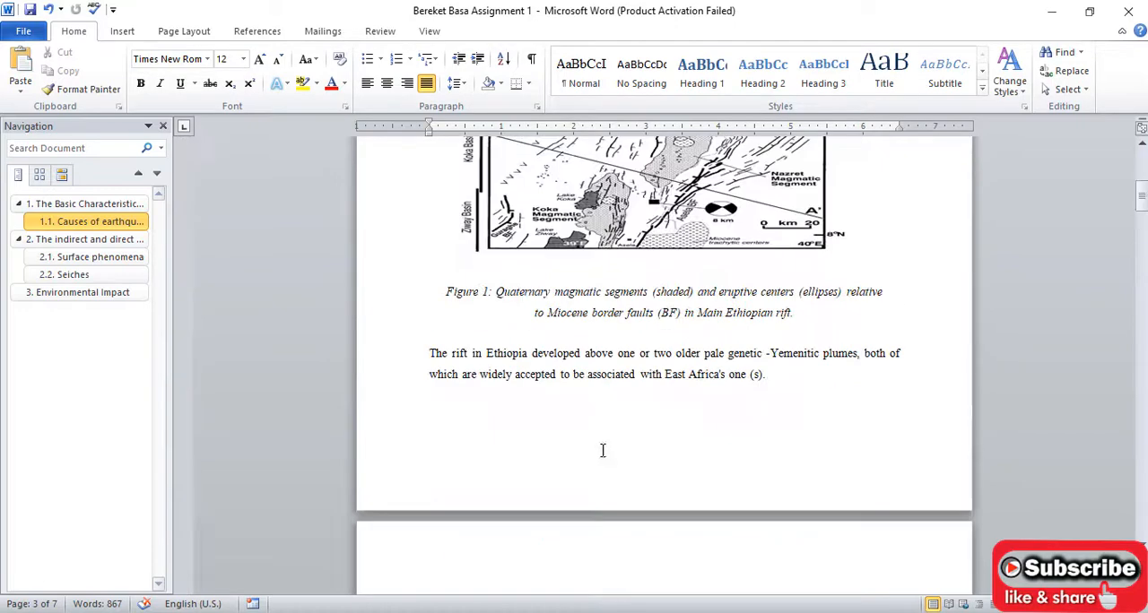
middle_click(662, 343)
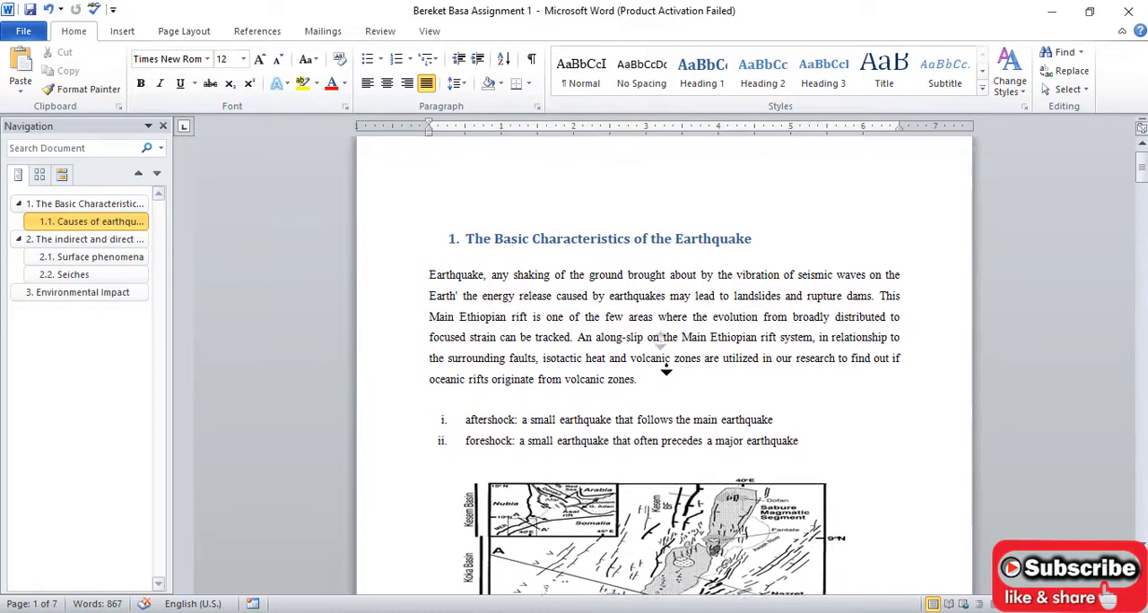
middle_click(667, 366)
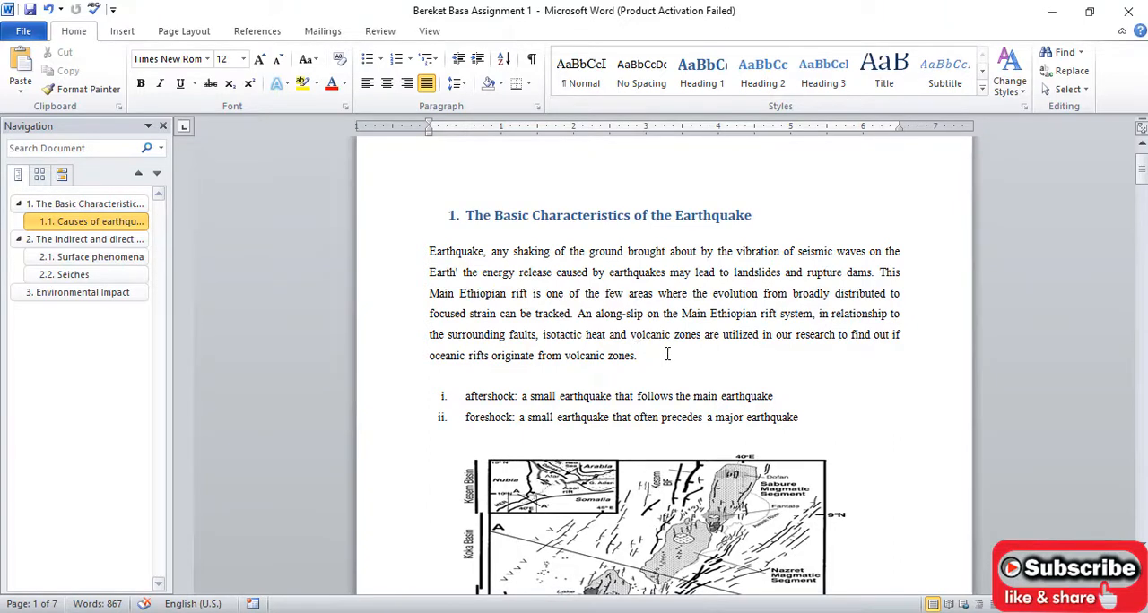
click(667, 355)
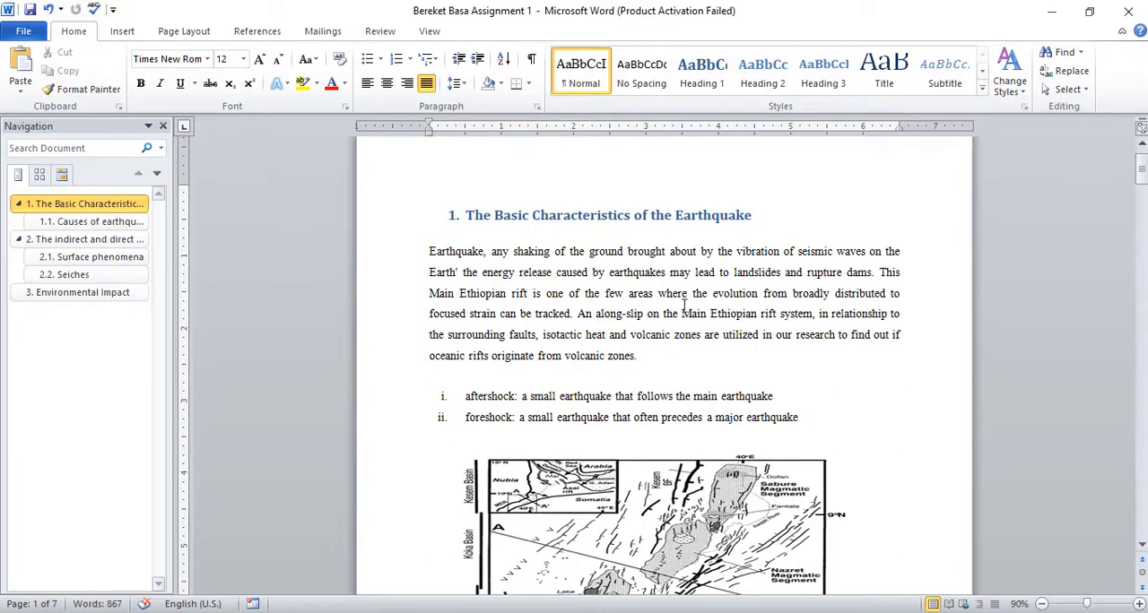
drag(584, 311, 639, 356)
click(663, 356)
click(257, 31)
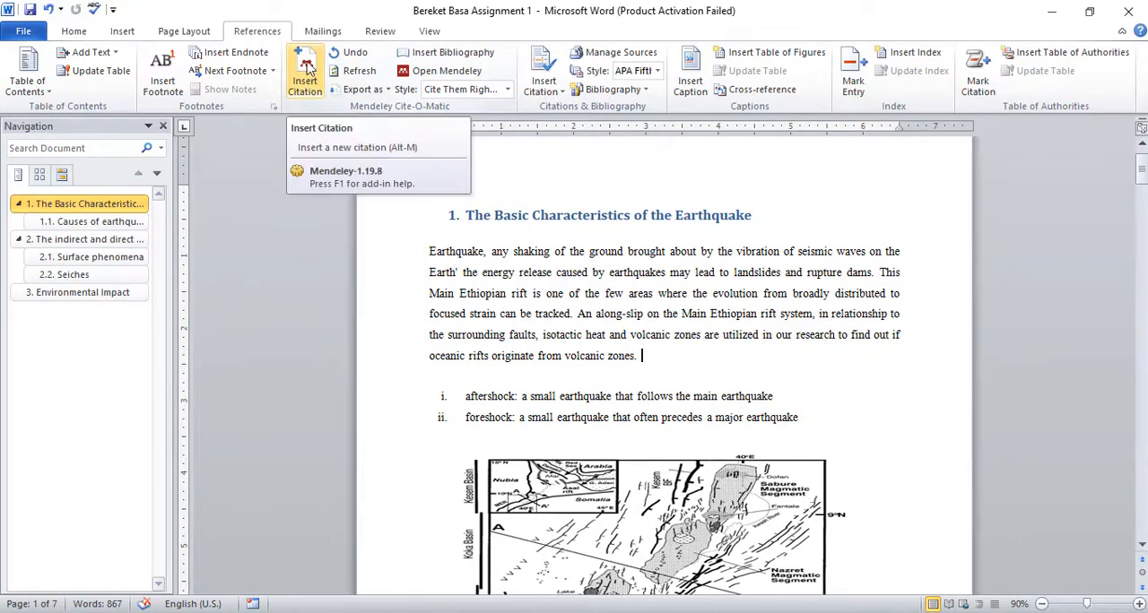
click(308, 68)
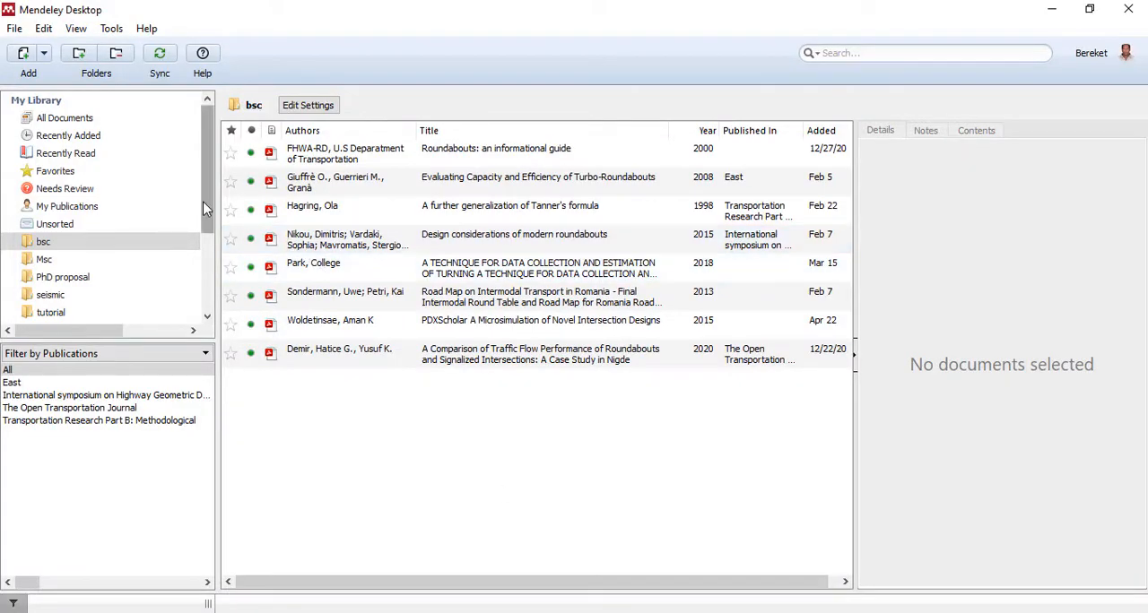
- Create a library folder named "tut 1" and open it
scroll(202, 200, down, 3)
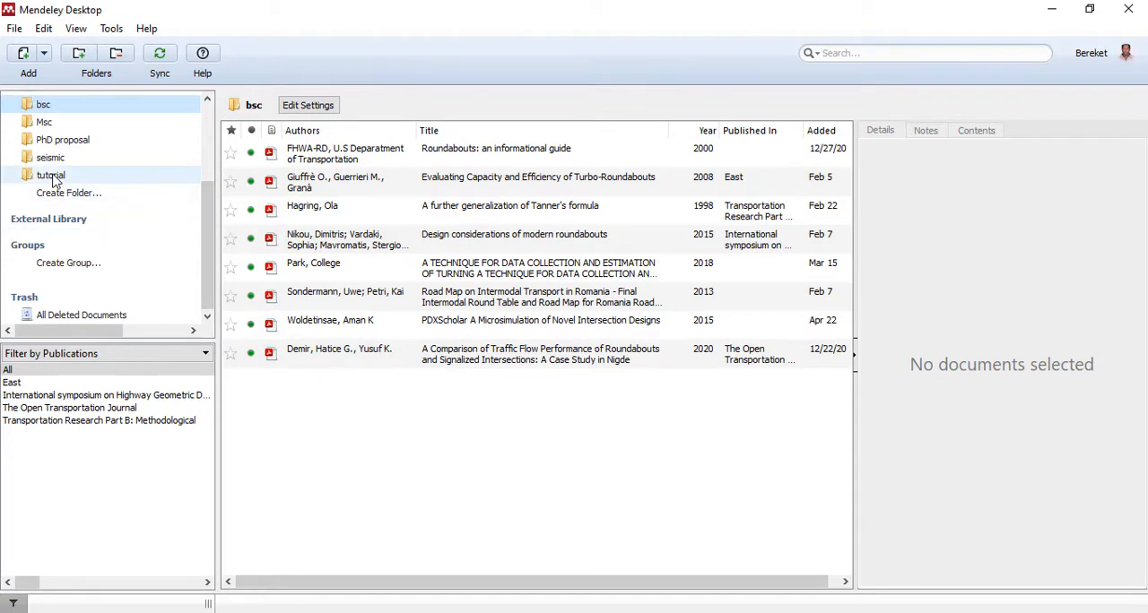
drag(209, 231, 207, 224)
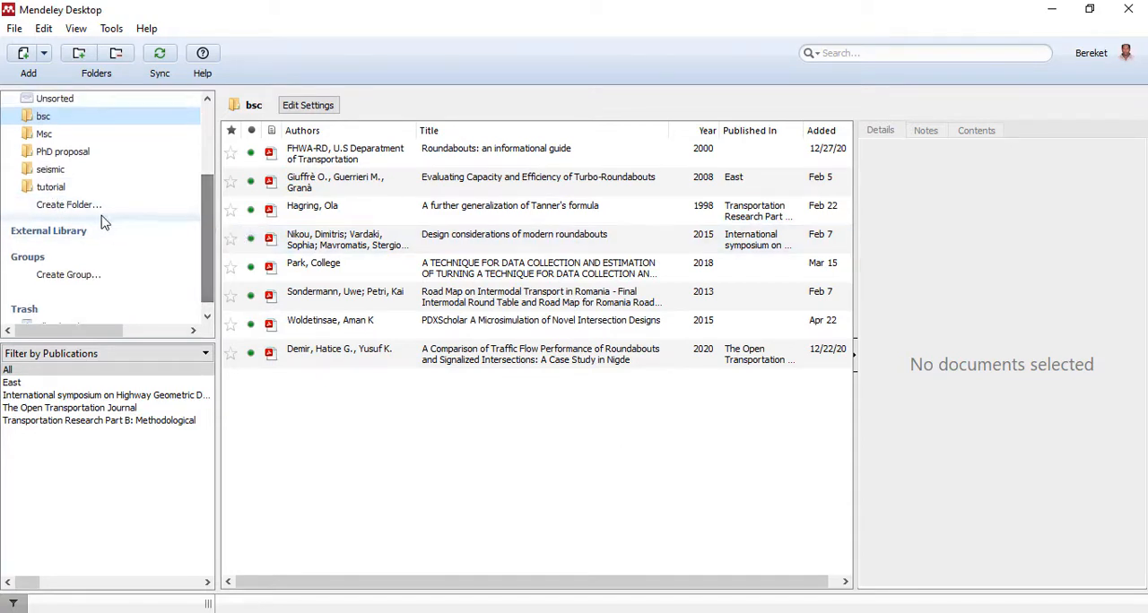
click(98, 206)
text(t)
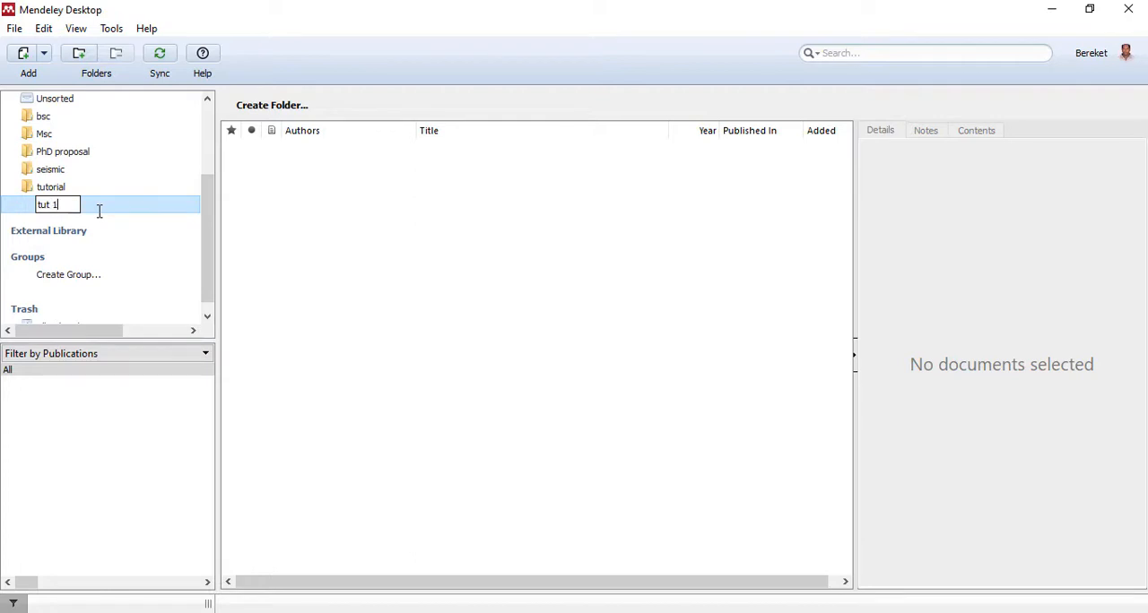
text(ut 1)
key(Return)
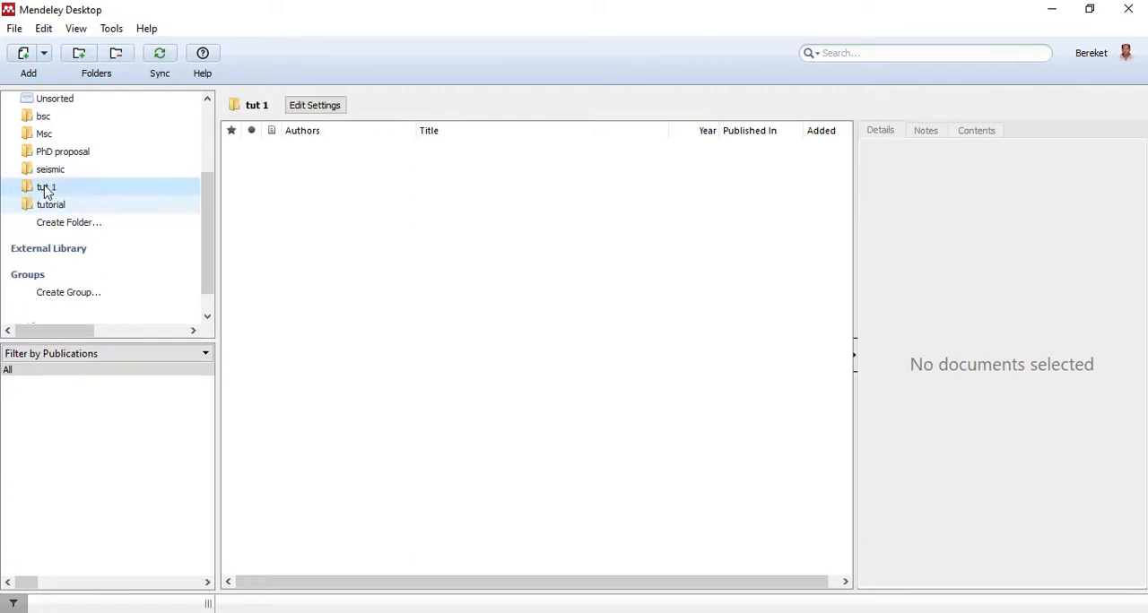
click(47, 195)
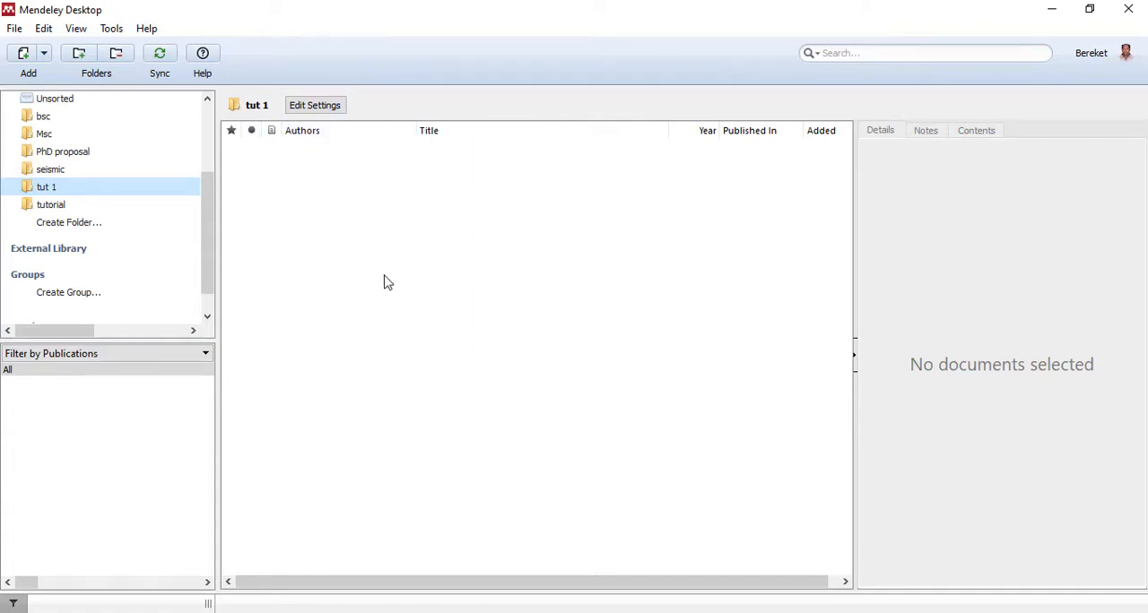
- Try to set the Tutorial Mend folder, inside the OneDrive Desktop folder, as a watched folder for automatic PDF import
click(14, 27)
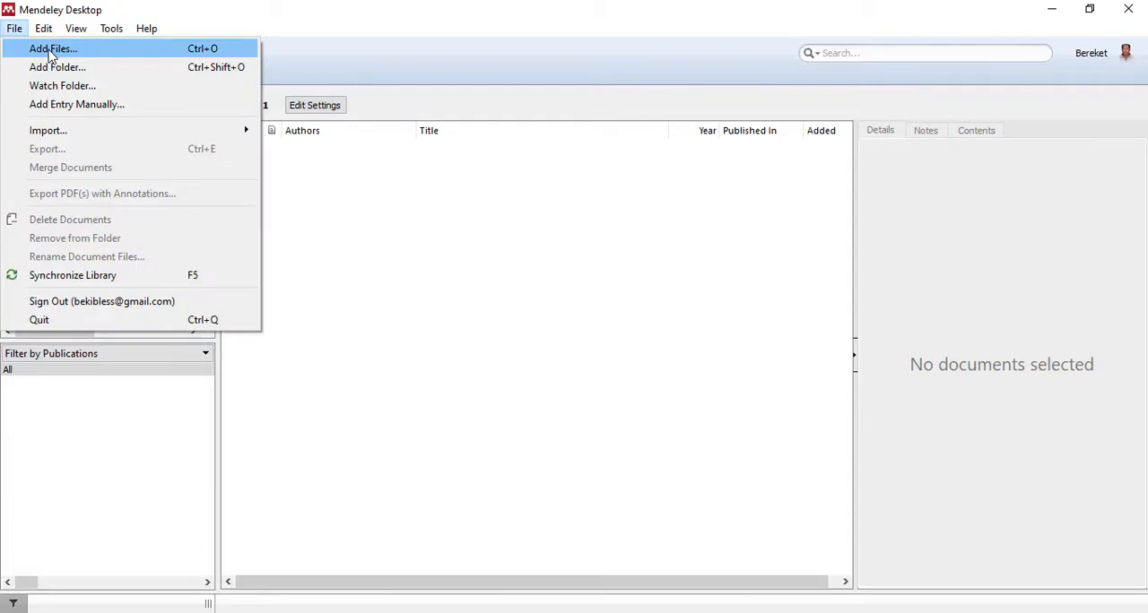
click(48, 86)
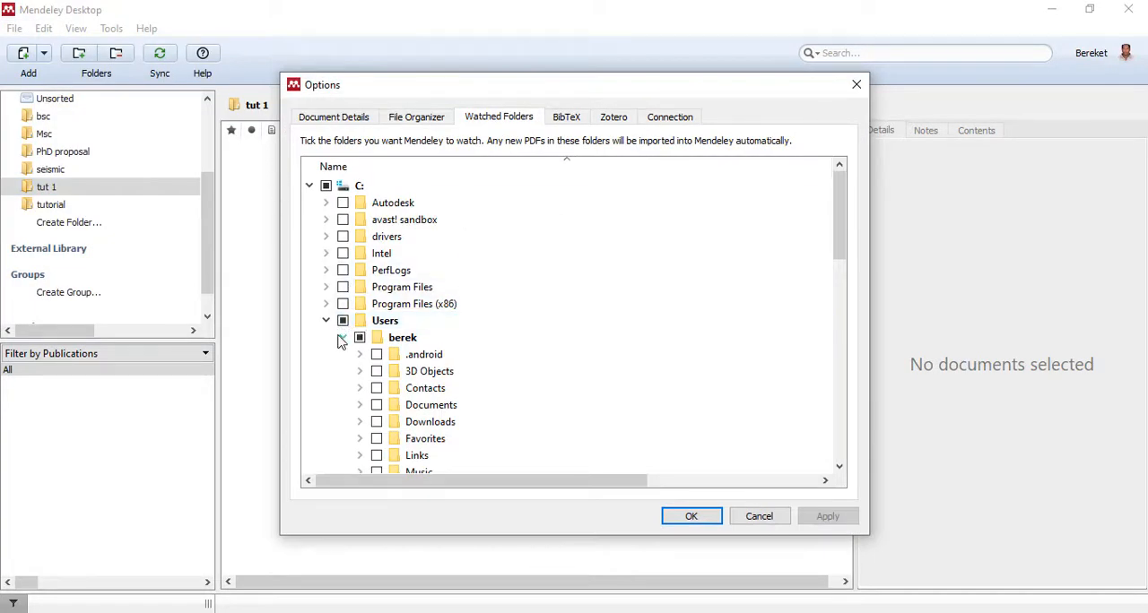
click(343, 338)
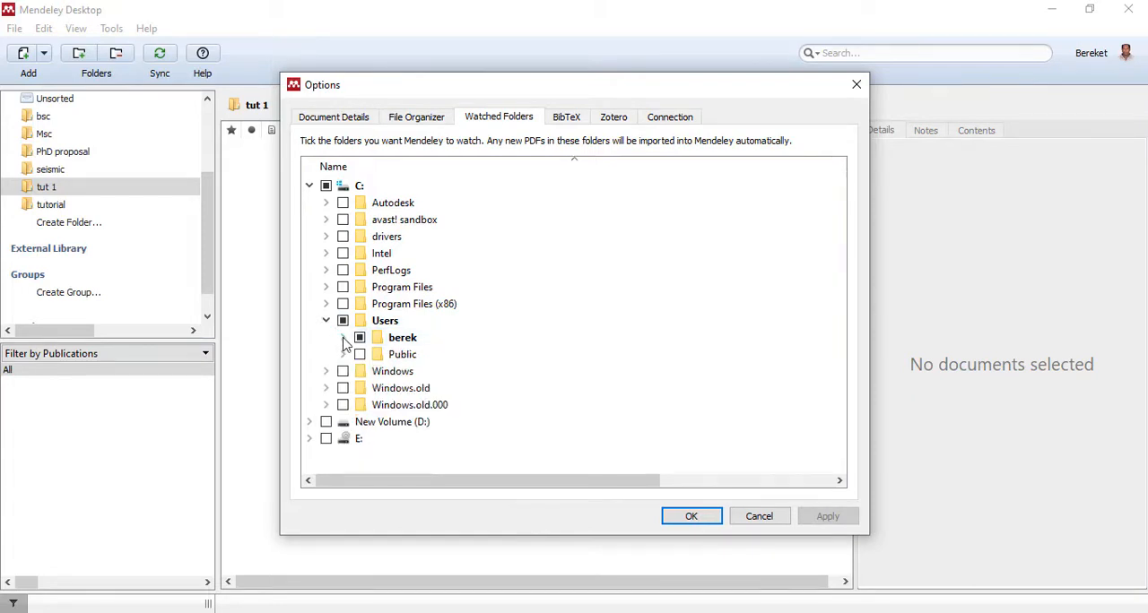
click(342, 337)
scroll(434, 385, down, 10)
scroll(425, 359, up, 5)
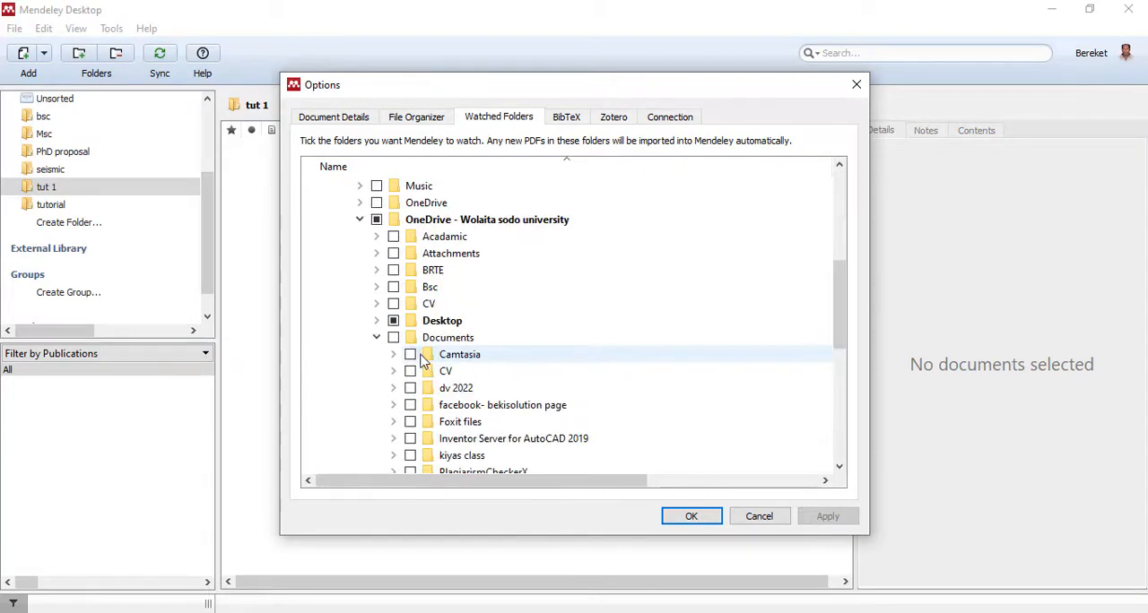
drag(837, 277, 829, 339)
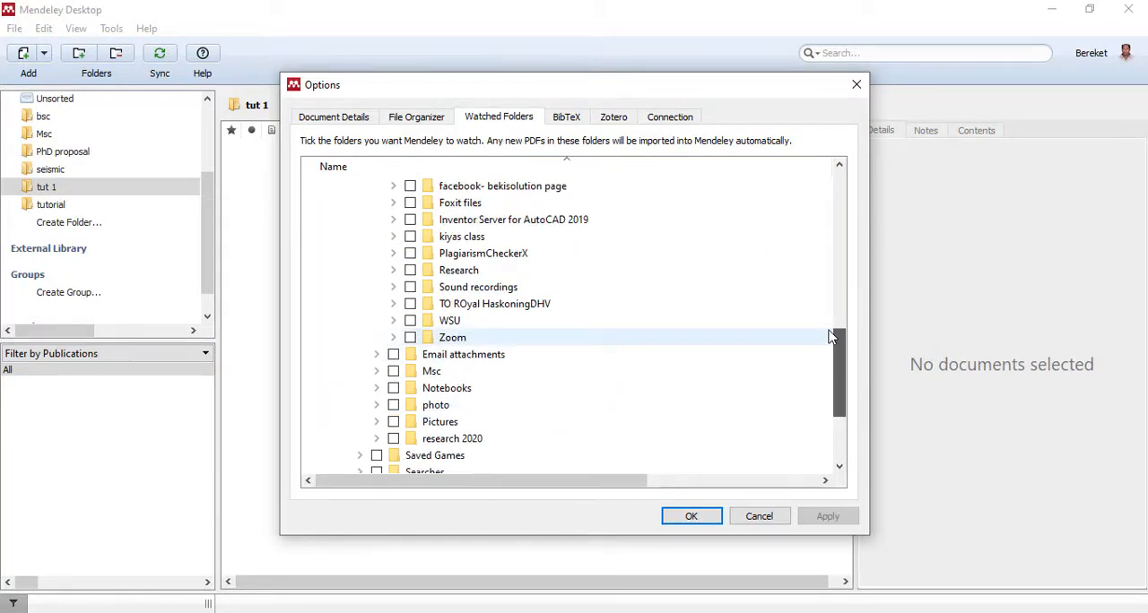
drag(829, 339, 832, 280)
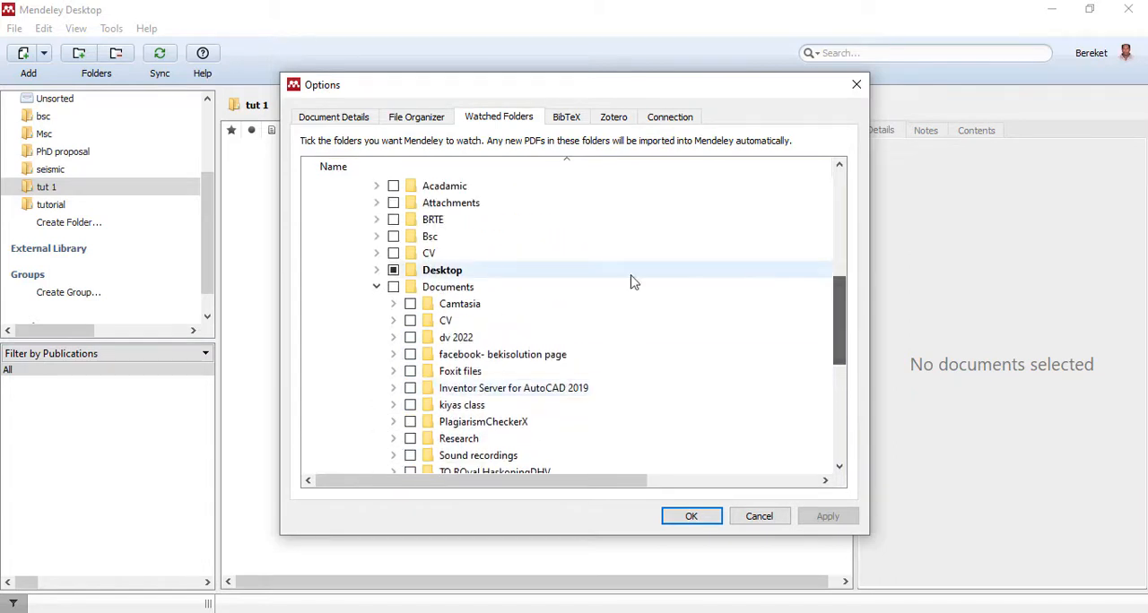
click(377, 287)
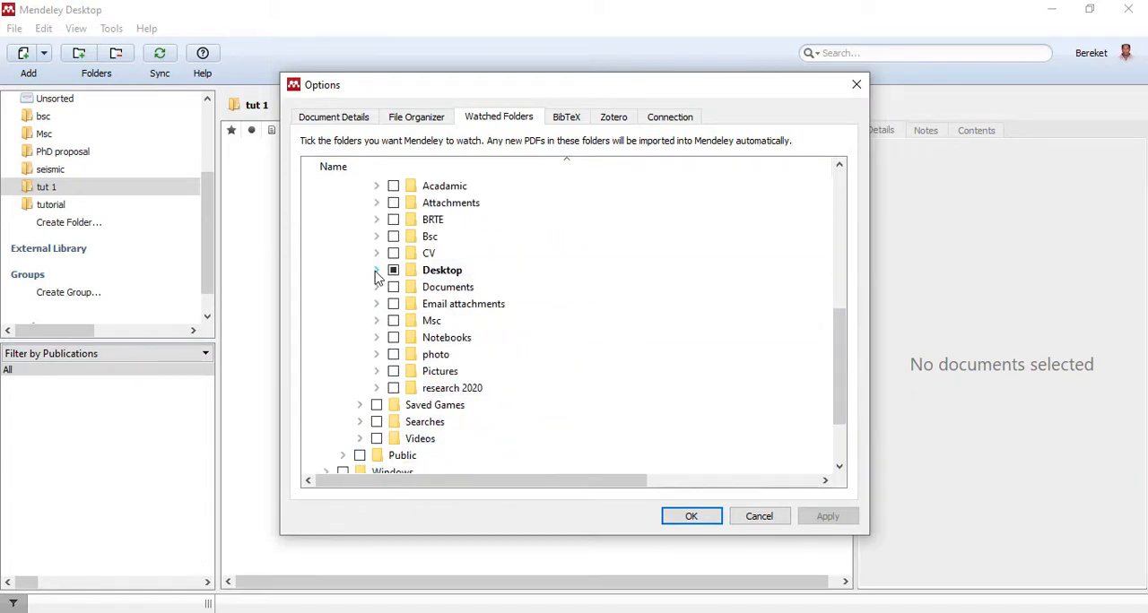
click(377, 269)
drag(834, 310, 802, 387)
click(484, 371)
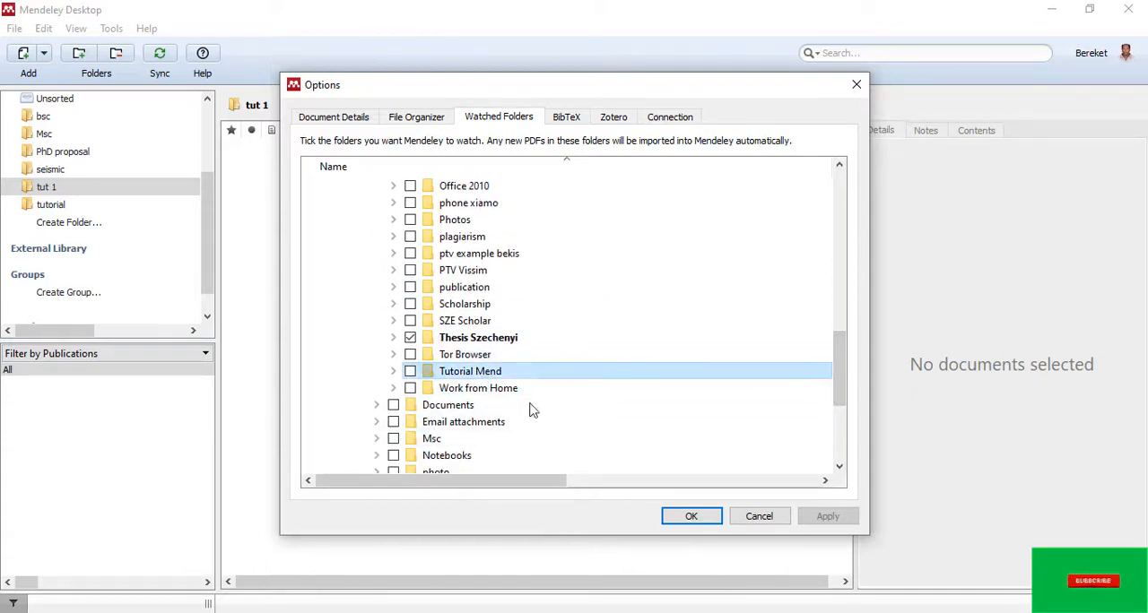
click(691, 516)
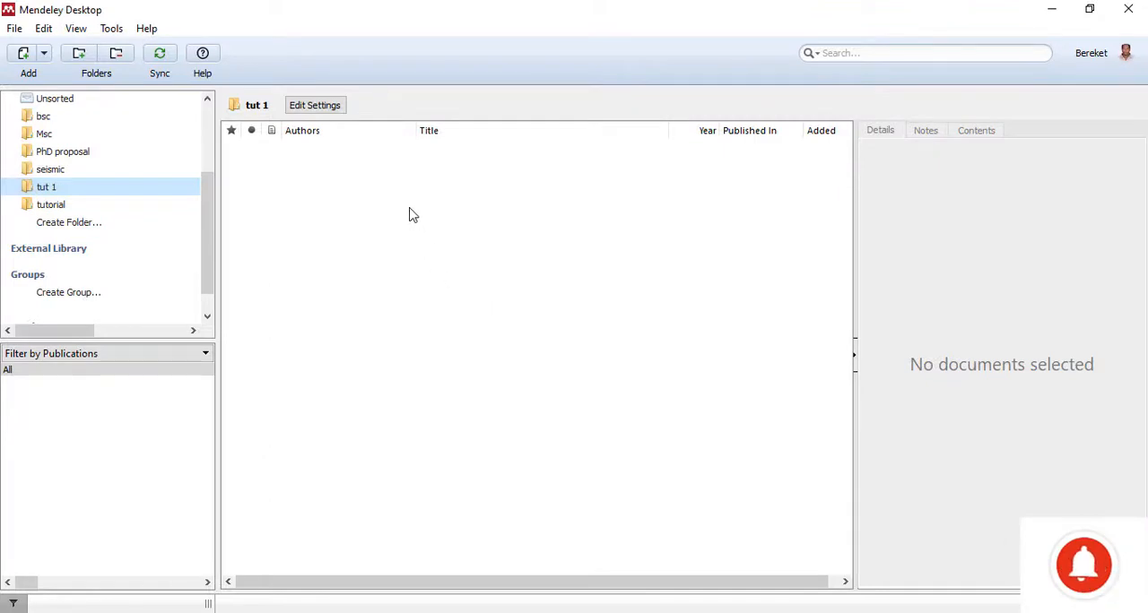
- Synchronize the Mendeley library
click(160, 56)
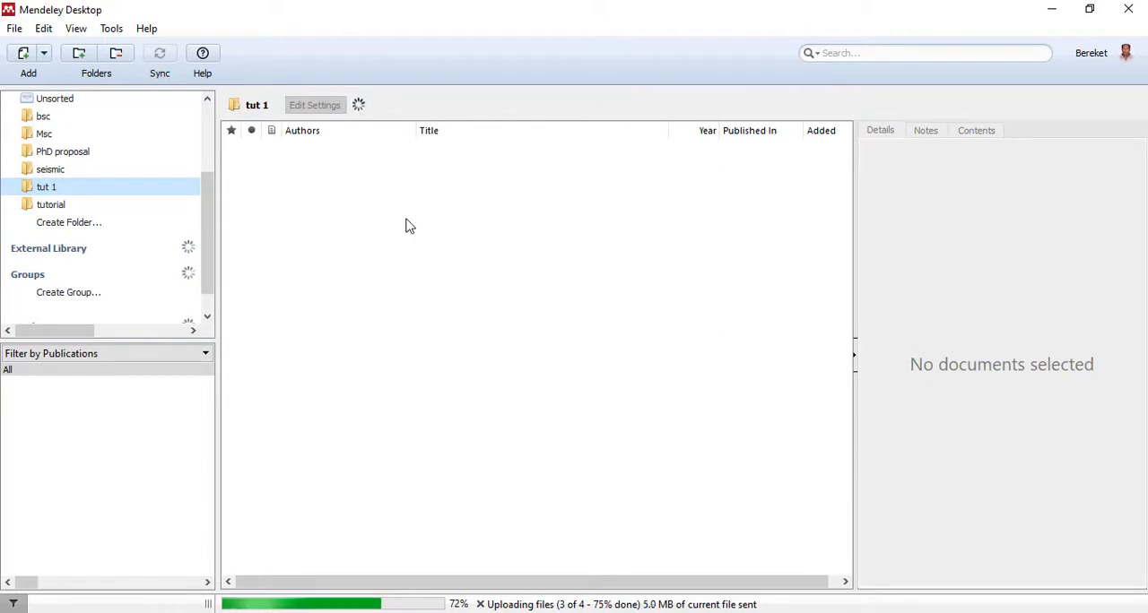
click(14, 29)
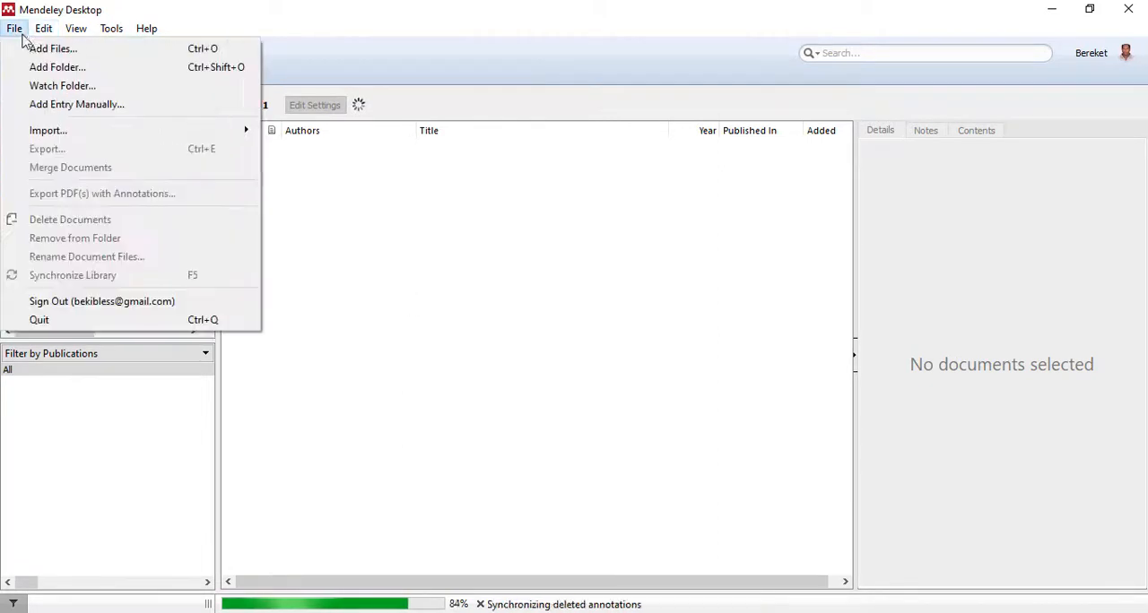
click(431, 262)
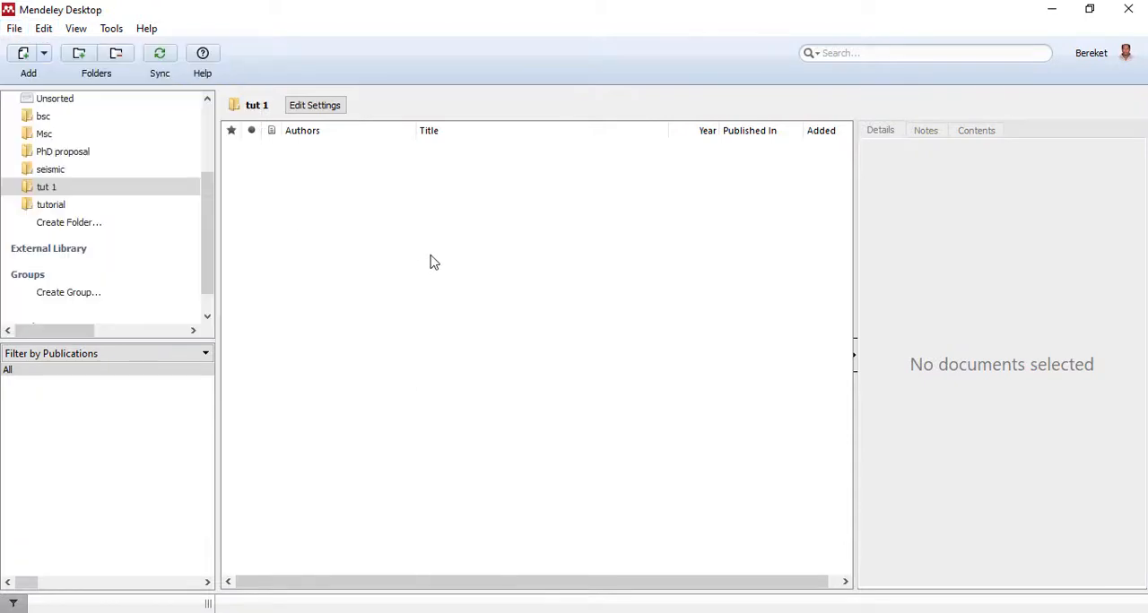
- Add all the files from the desktop's Tutorial Mend folder to the "tut 1" folder
click(28, 59)
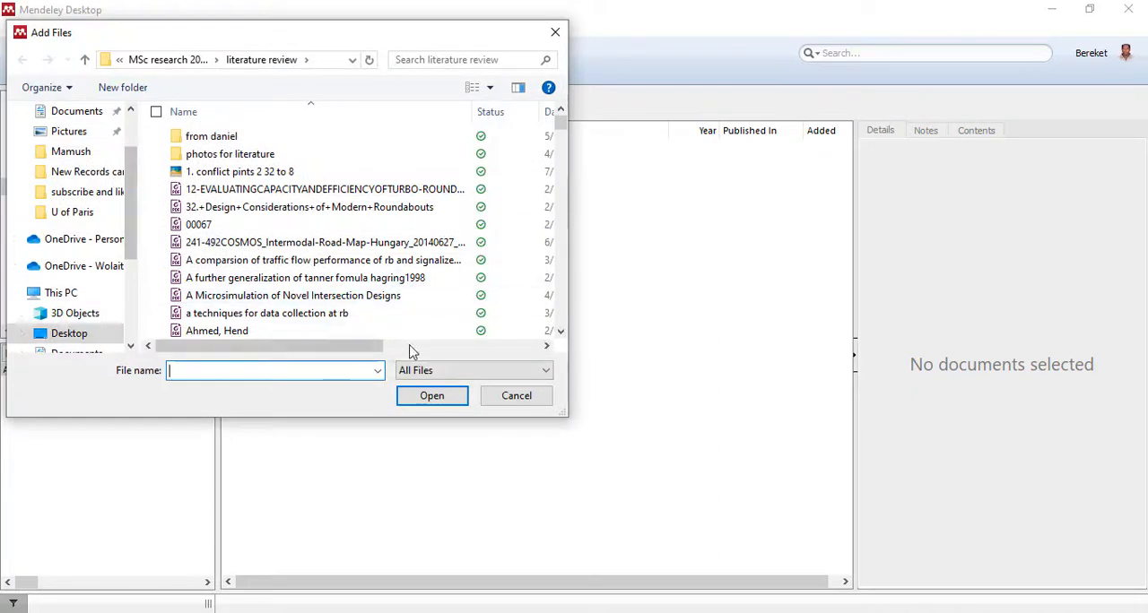
scroll(71, 154, up, 3)
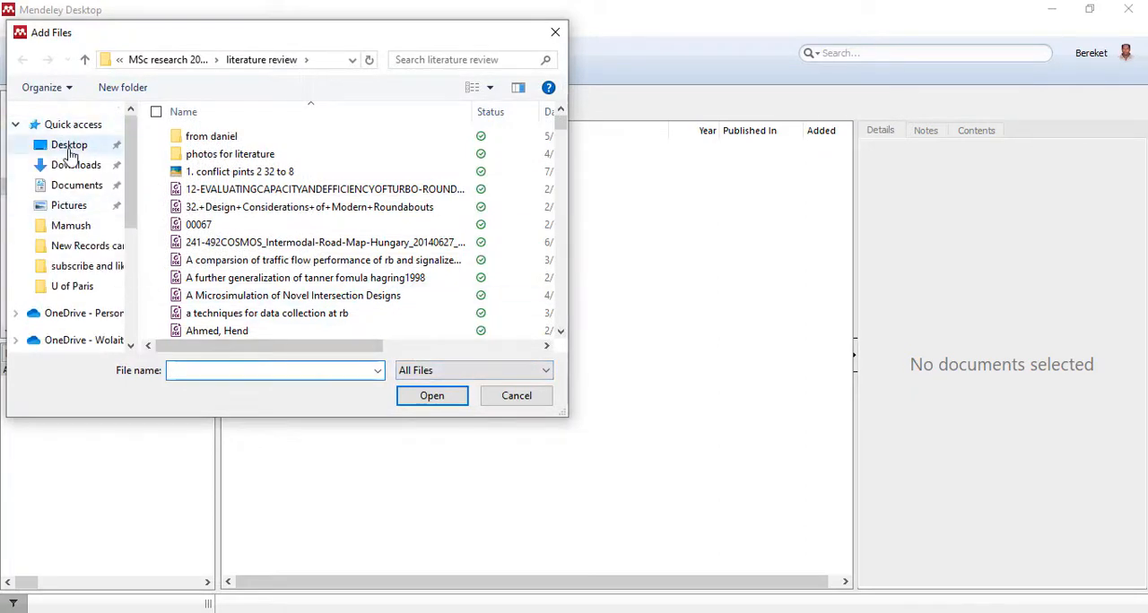
click(69, 144)
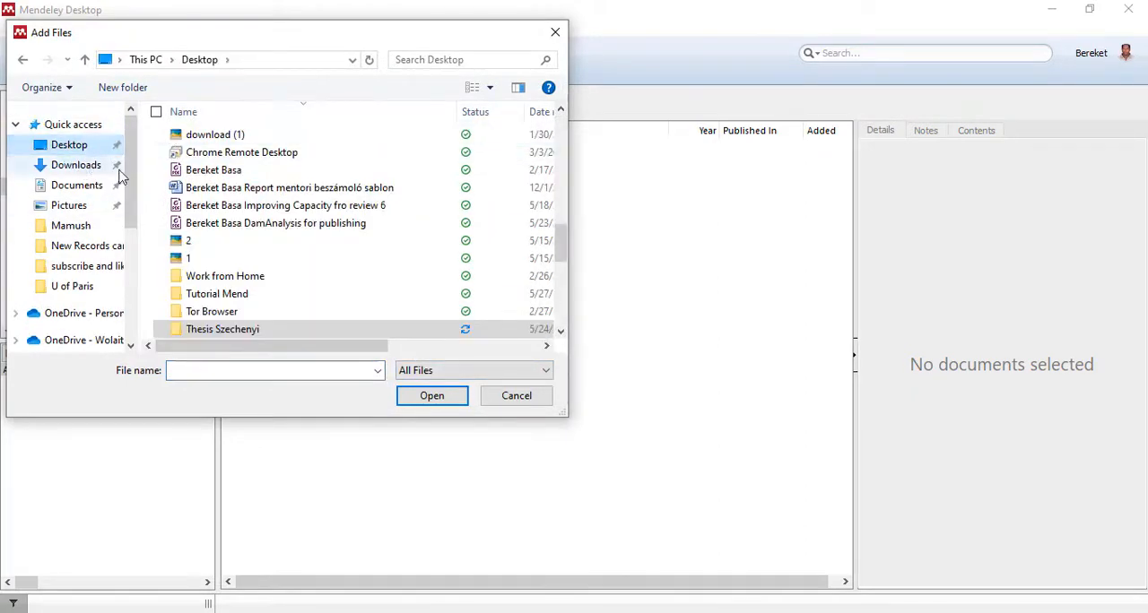
scroll(193, 208, down, 5)
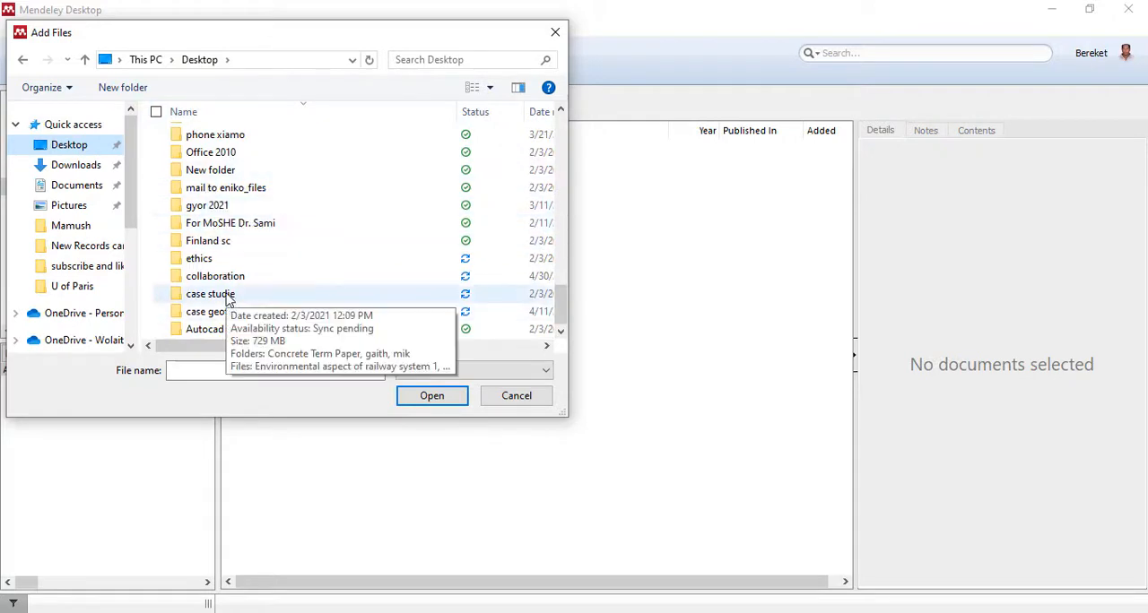
click(201, 224)
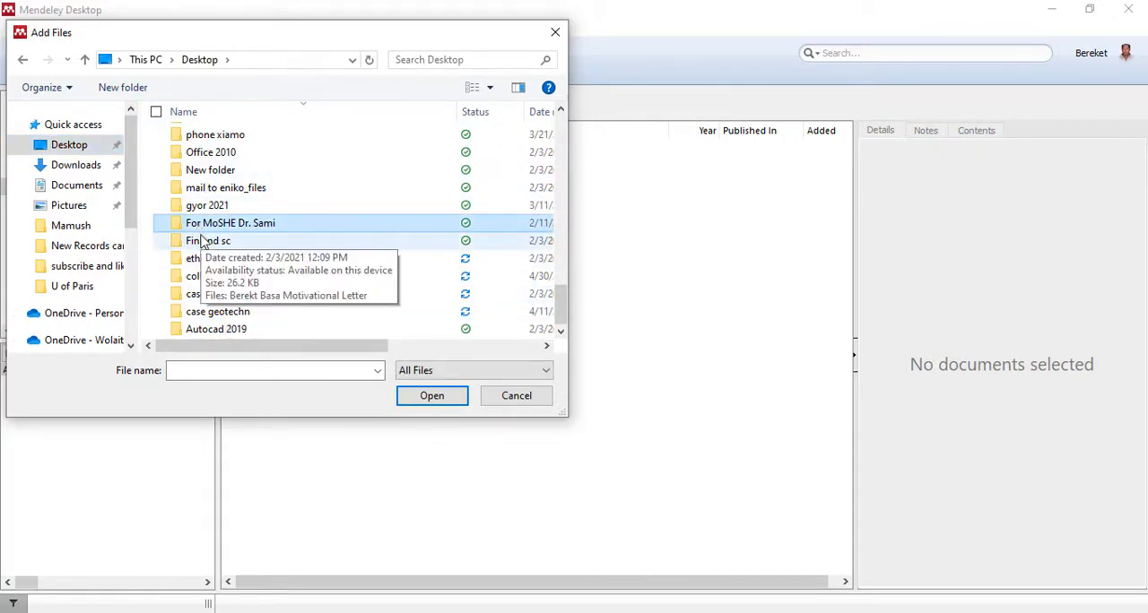
key(t)
key(t)
key(t)
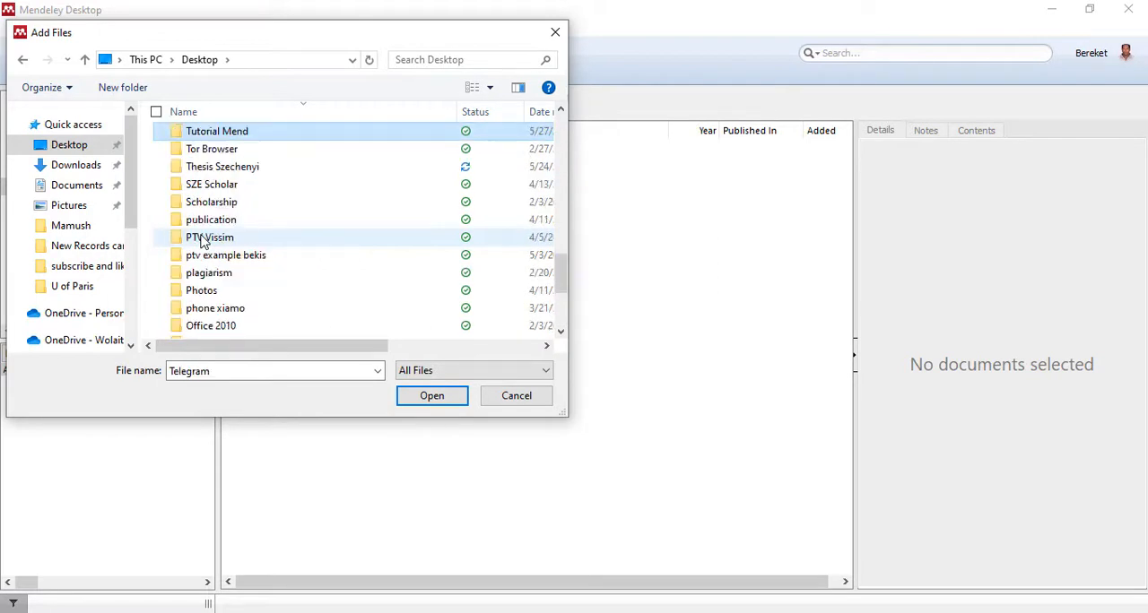
click(453, 398)
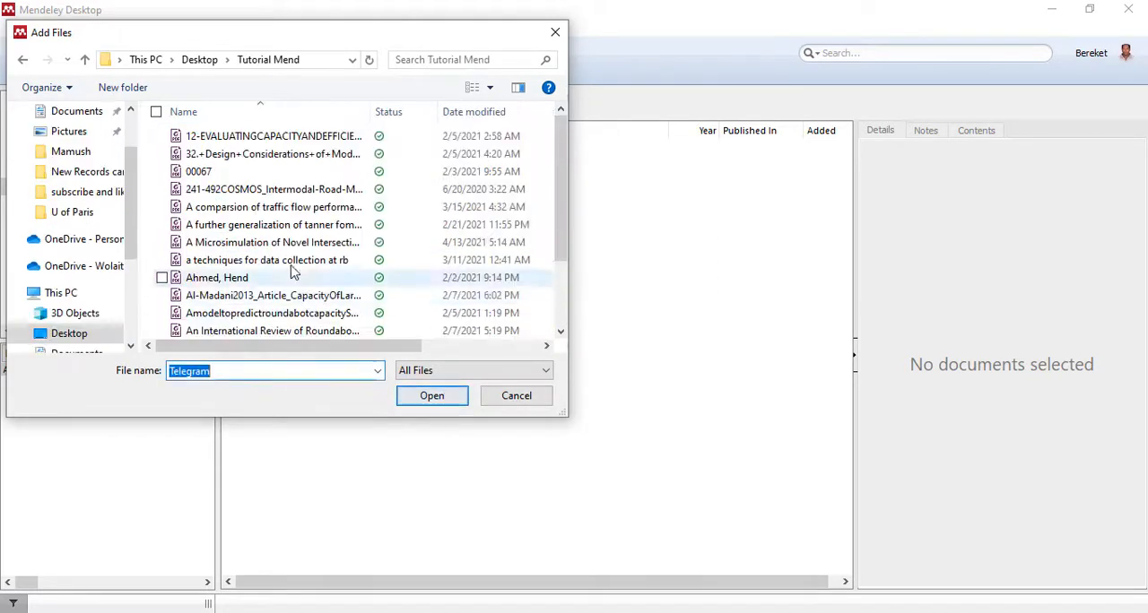
click(156, 111)
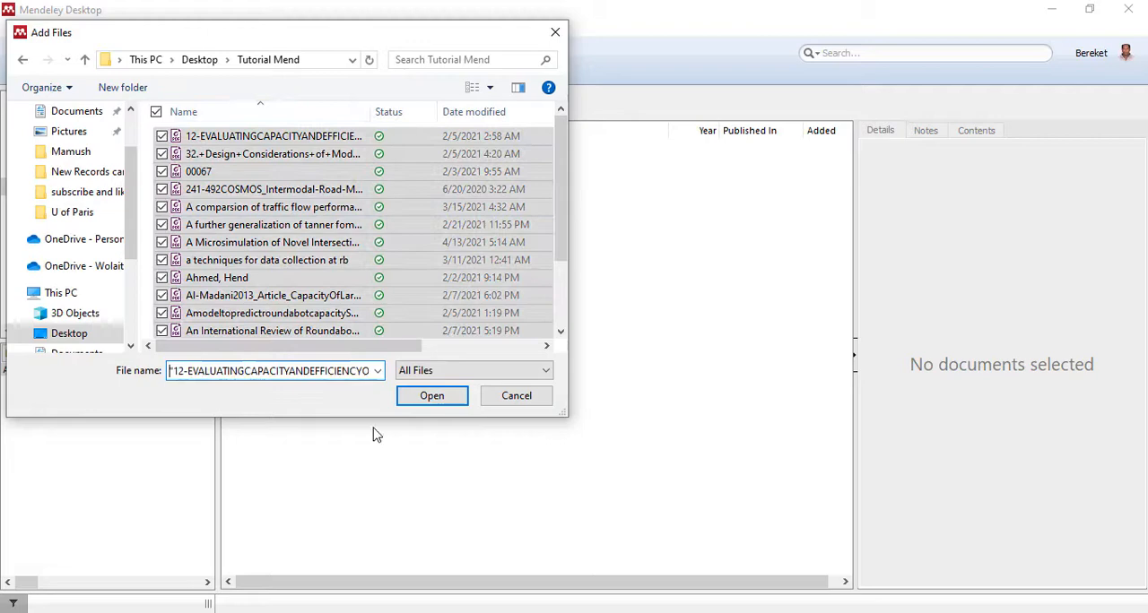
click(432, 394)
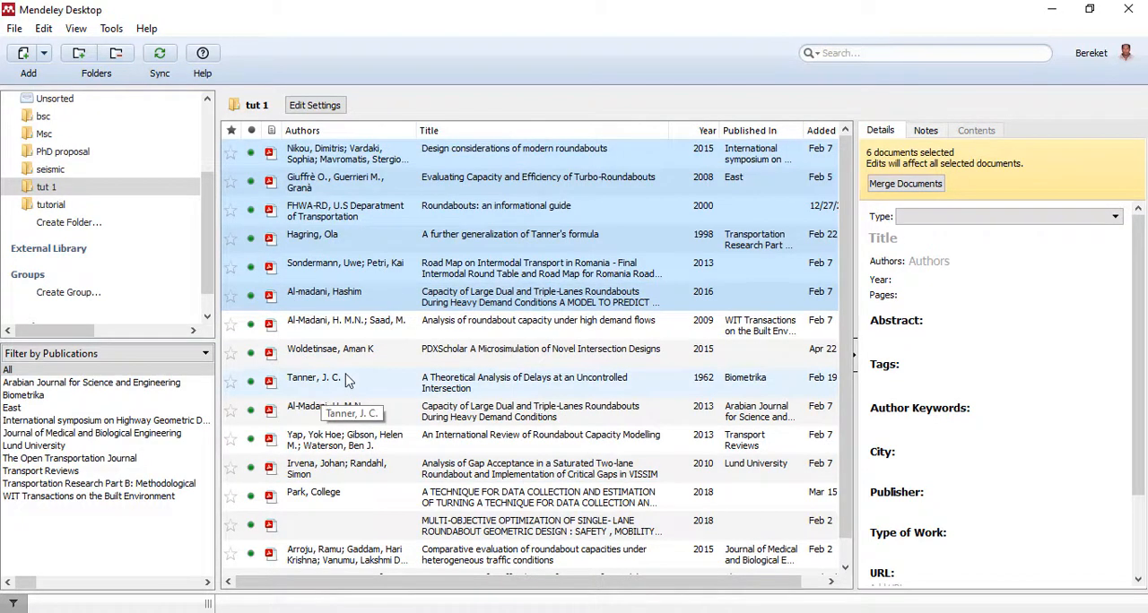
- Examine the document type options, details and notes of the paper "Design considerations of modern roundabouts"
click(299, 160)
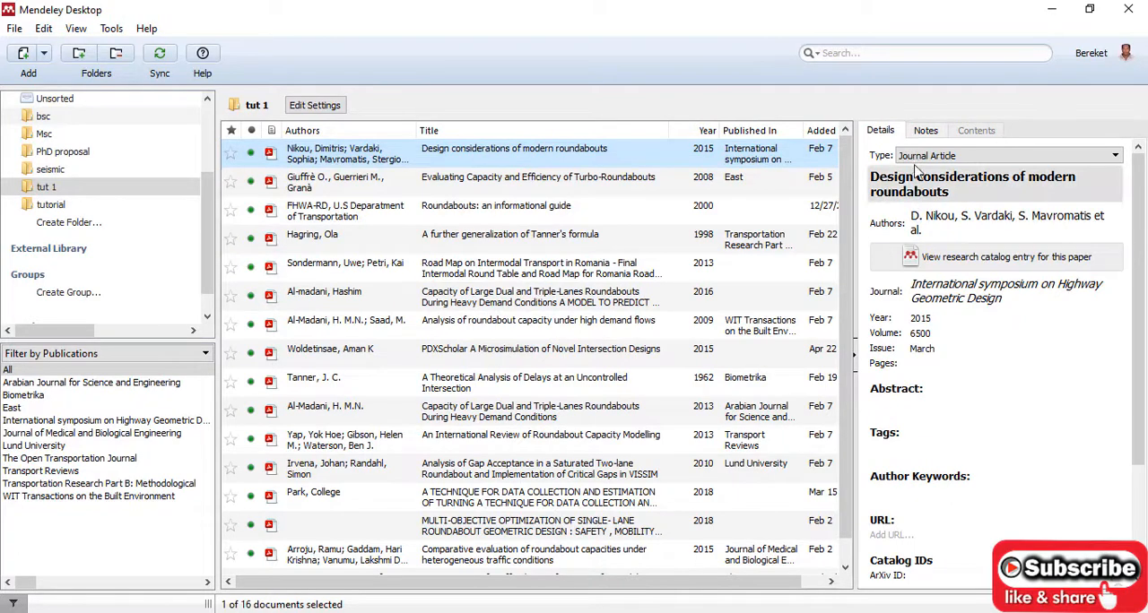
click(982, 160)
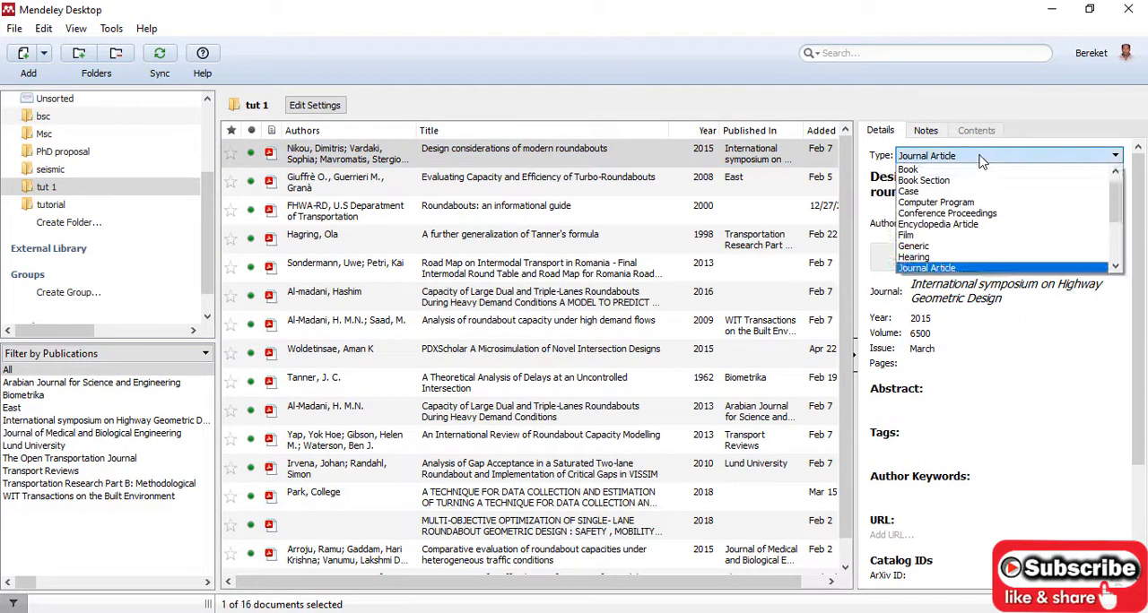
click(931, 161)
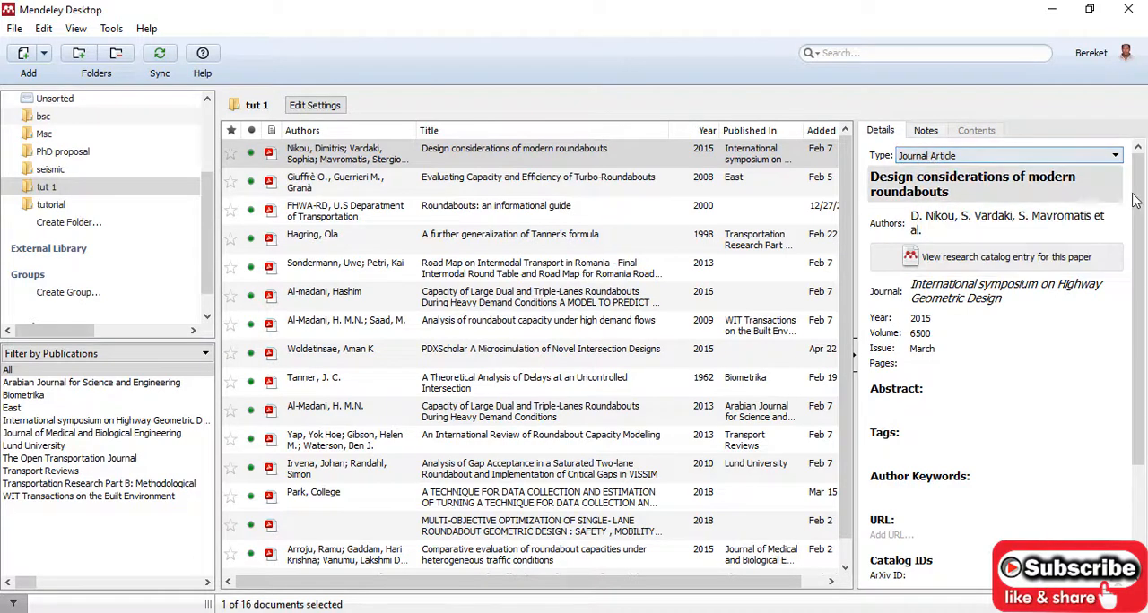
scroll(1134, 201, down, 5)
scroll(1112, 171, up, 5)
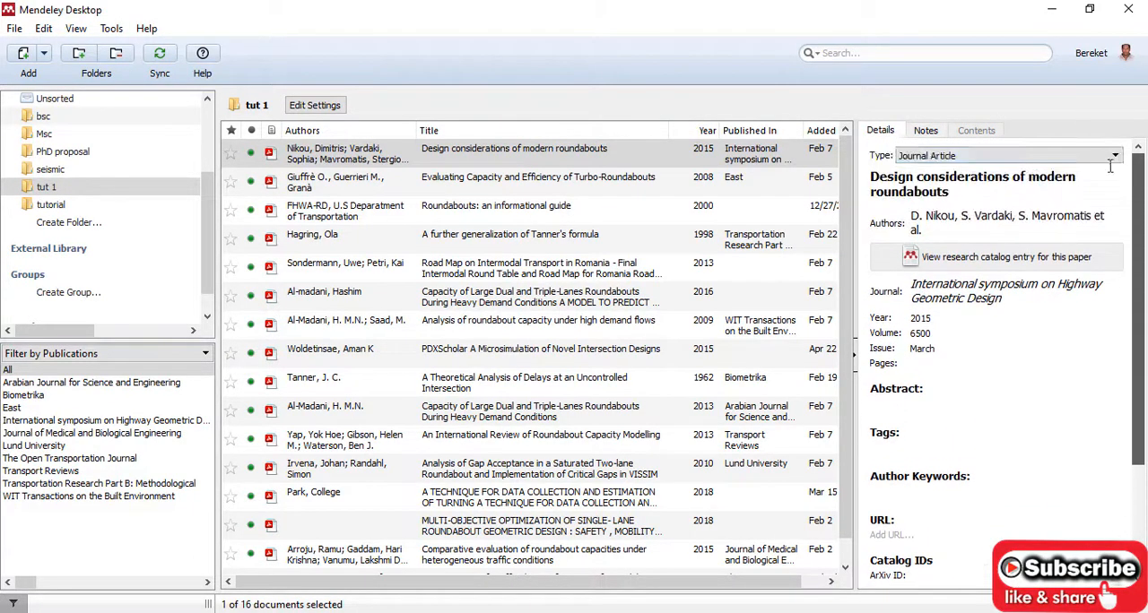
click(927, 130)
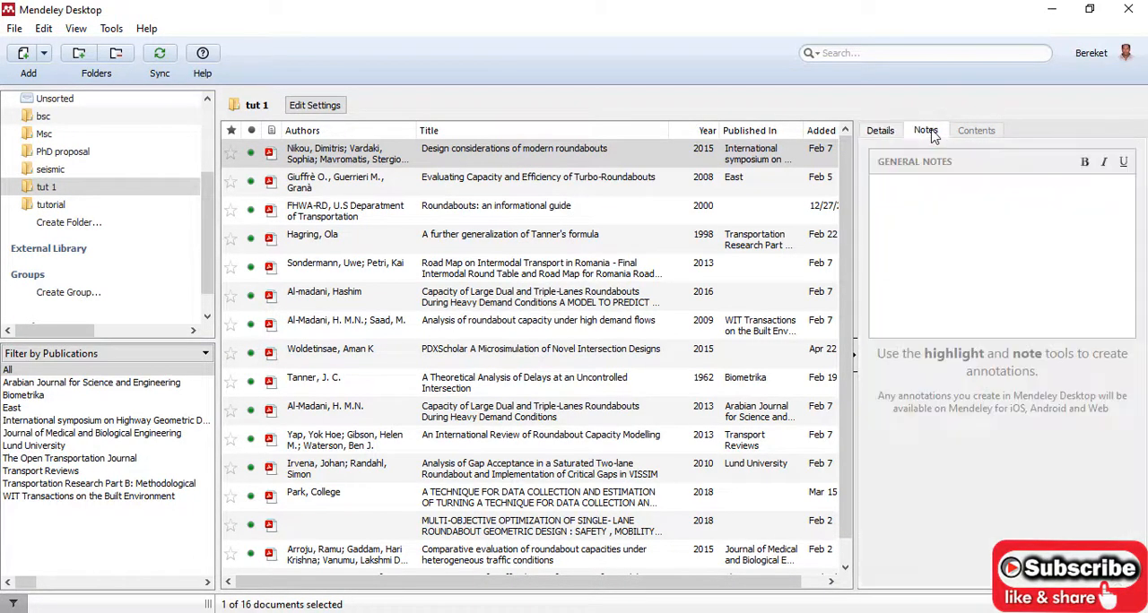
click(881, 131)
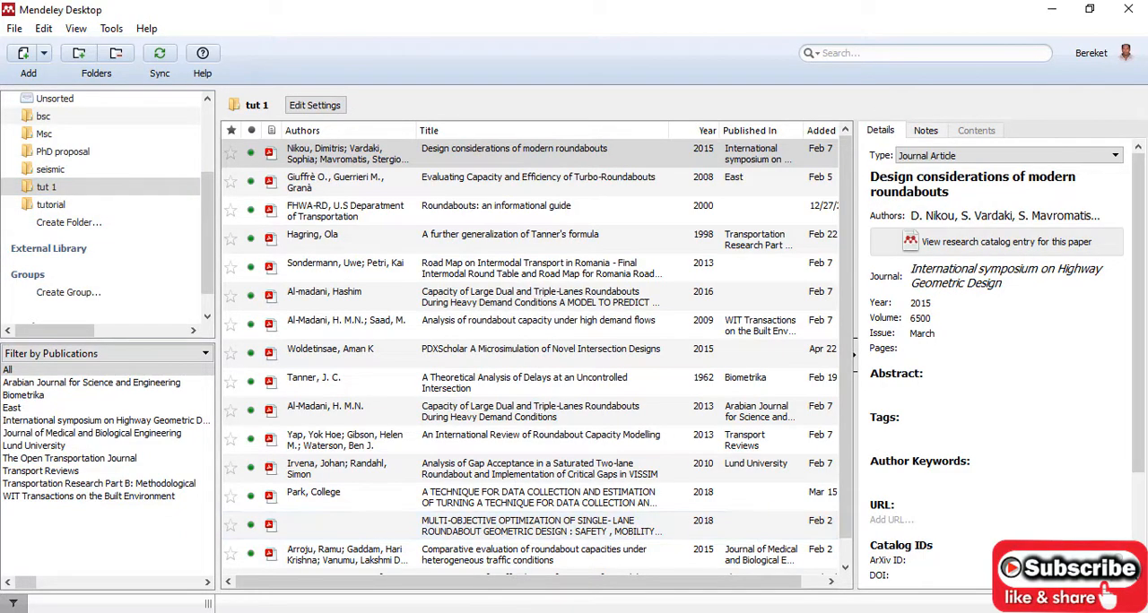
- Switch to the Word assignment and cite "Design considerations of modern roundabouts" from Mendeley at the end of the first paragraph
click(690, 572)
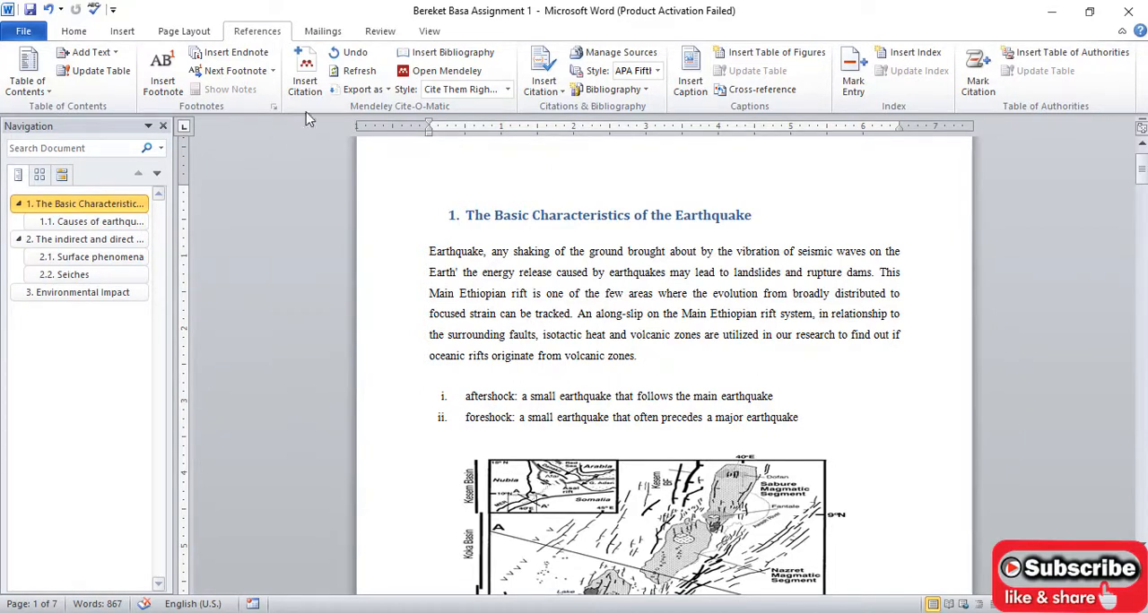
click(305, 81)
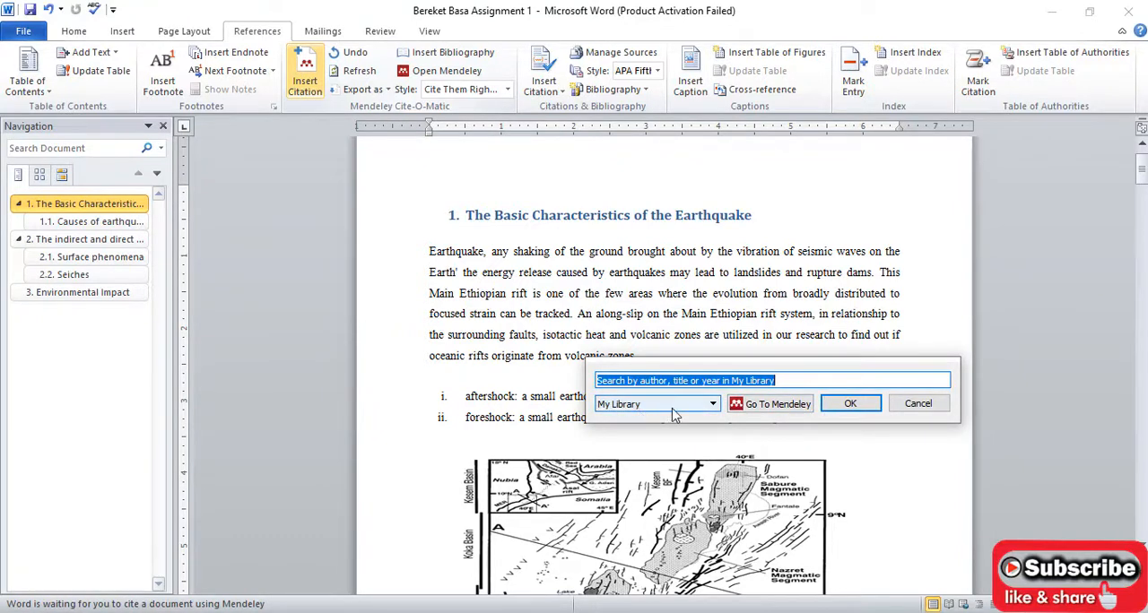
click(773, 405)
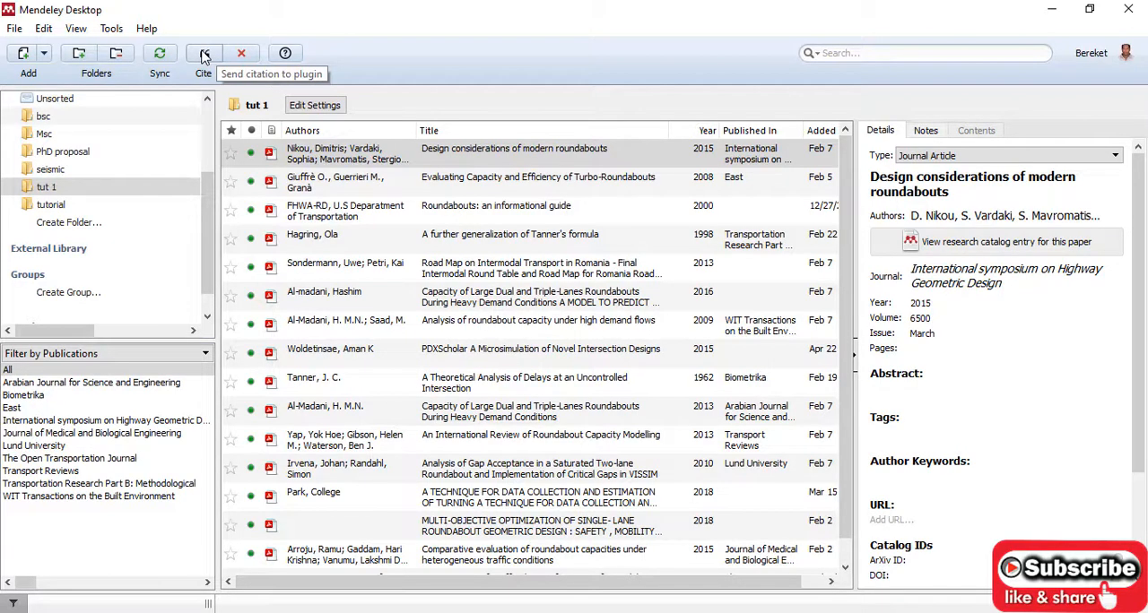
click(205, 55)
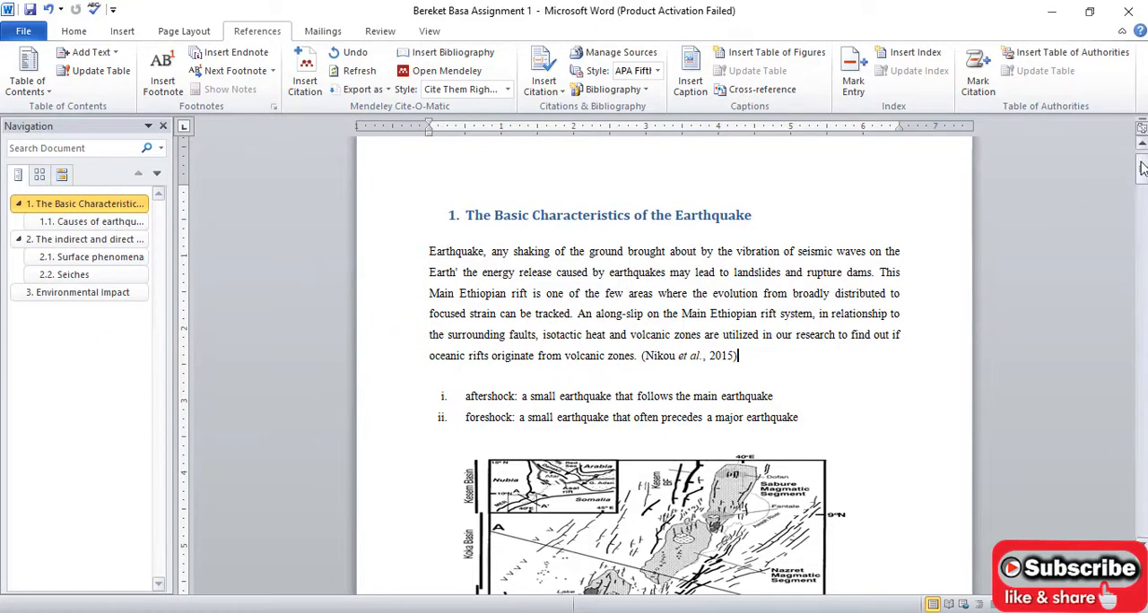
- Cite "A further generalization of Tanner's formula" from Mendeley at the start of the paragraph under 1.1 Causes of earthquakes
drag(1140, 168, 1140, 218)
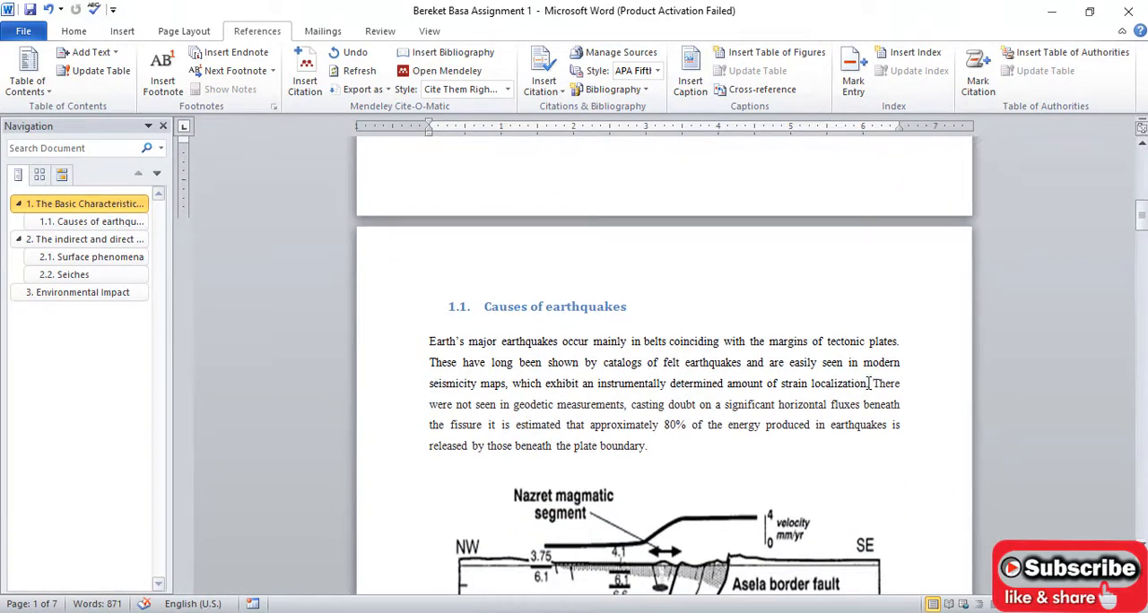
click(430, 339)
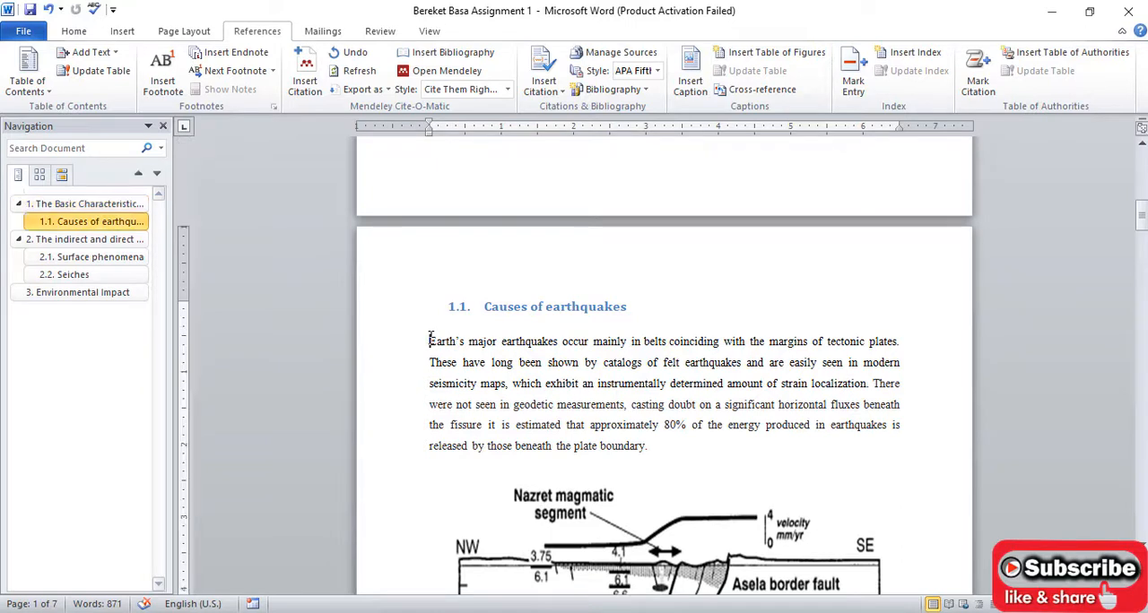
click(307, 78)
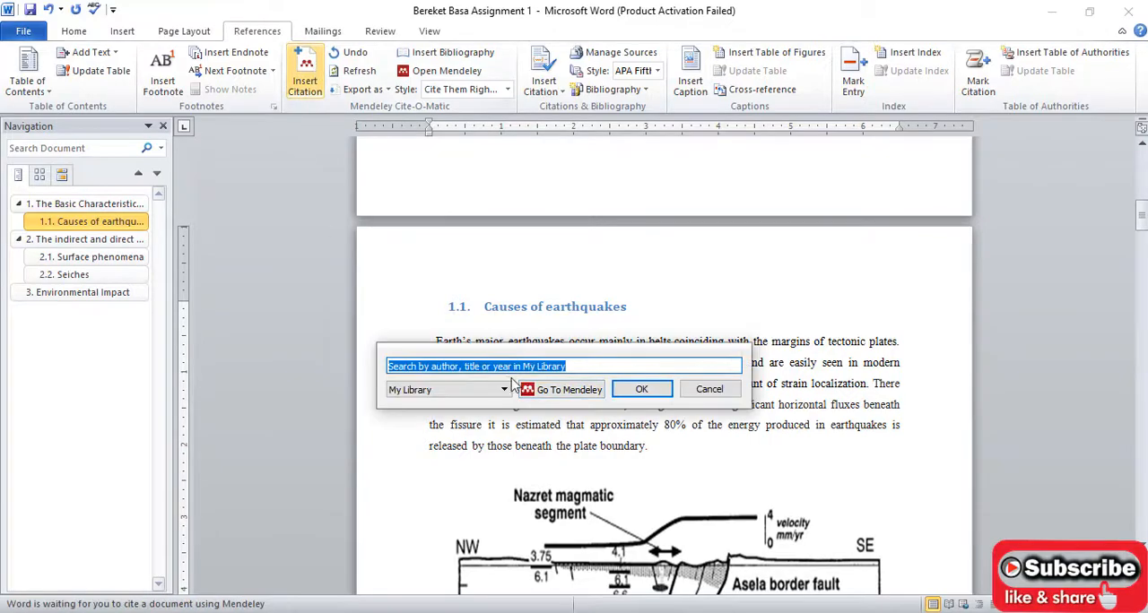
click(552, 390)
click(296, 240)
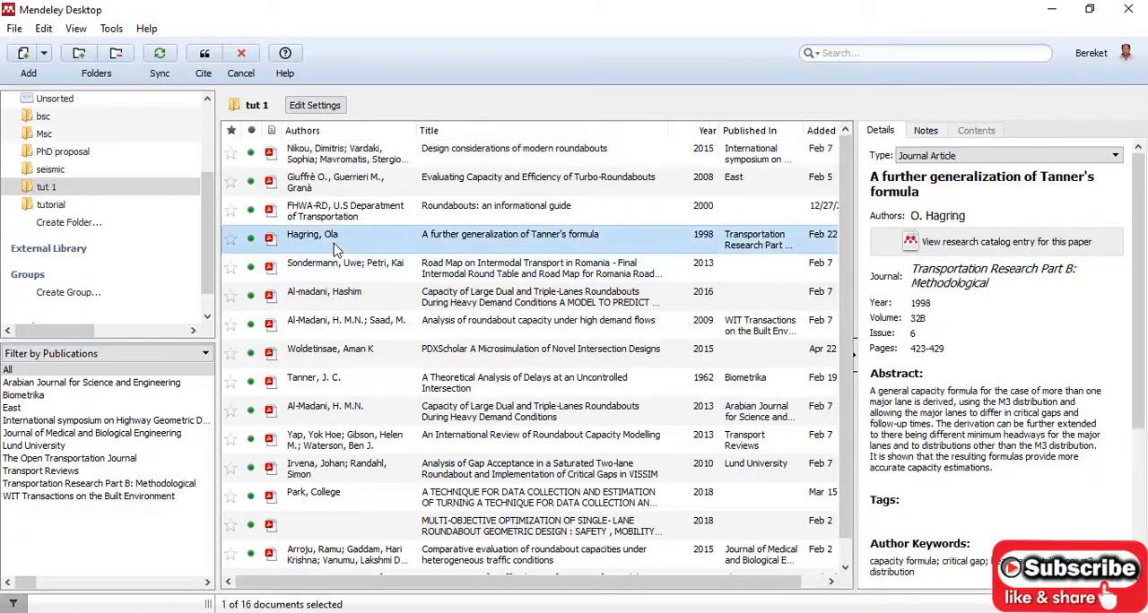
click(203, 58)
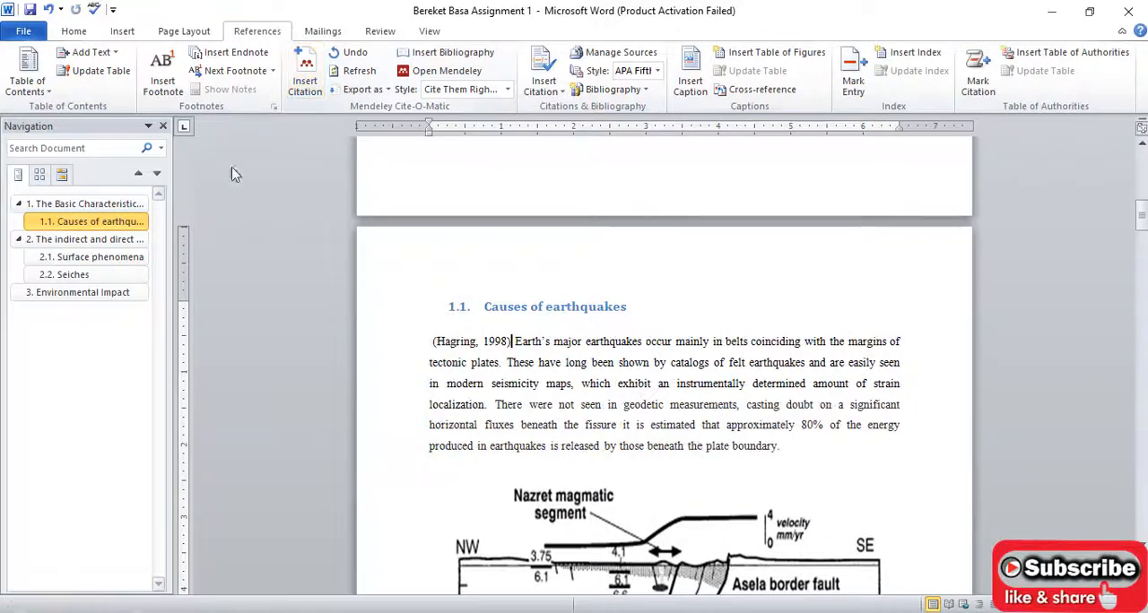
- Insert the words "According to" in front of the citation that opens section 1.1
click(438, 341)
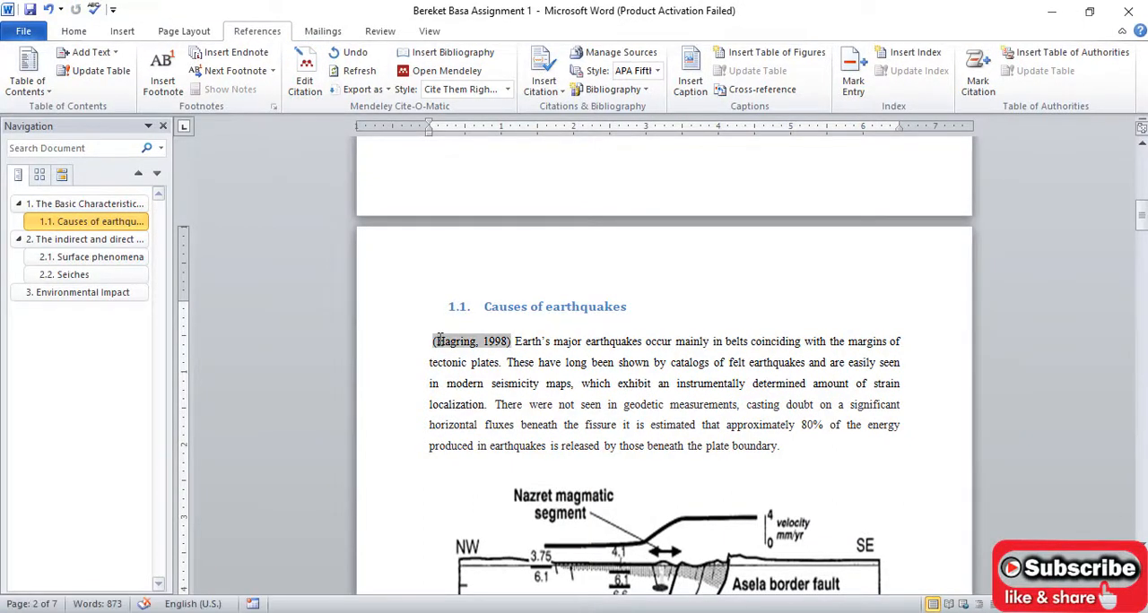
key(Left)
text(Acording )
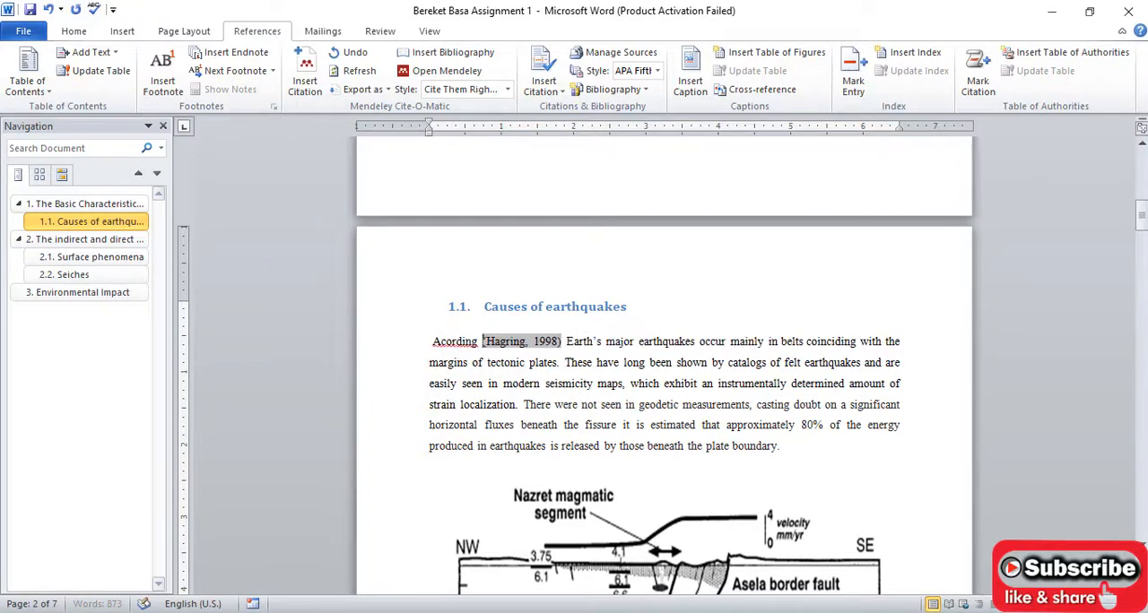
text(to)
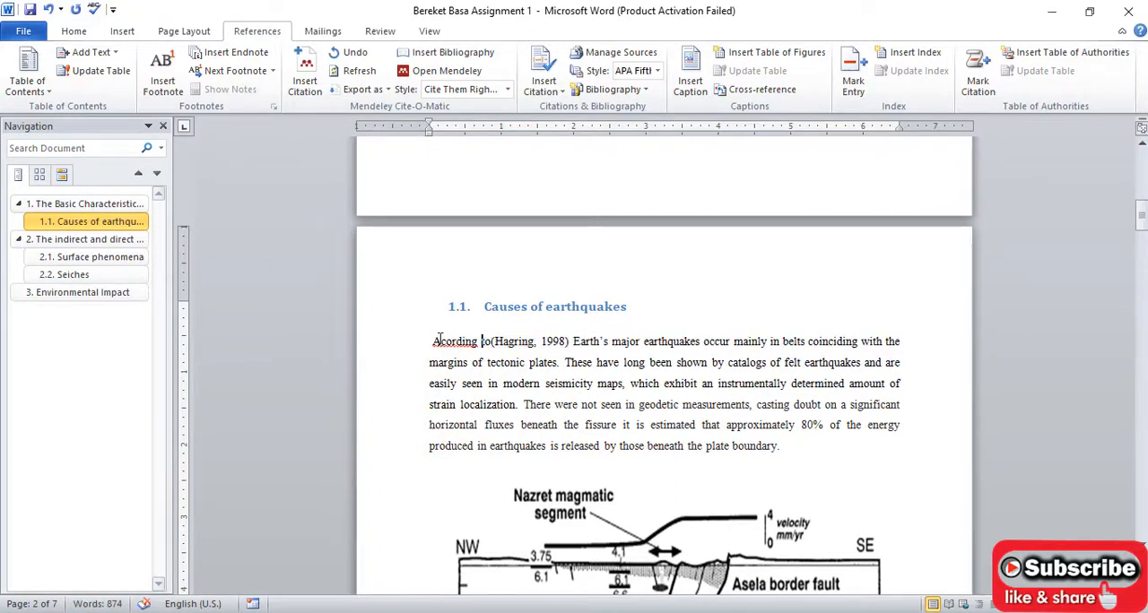
click(440, 341)
text(c)
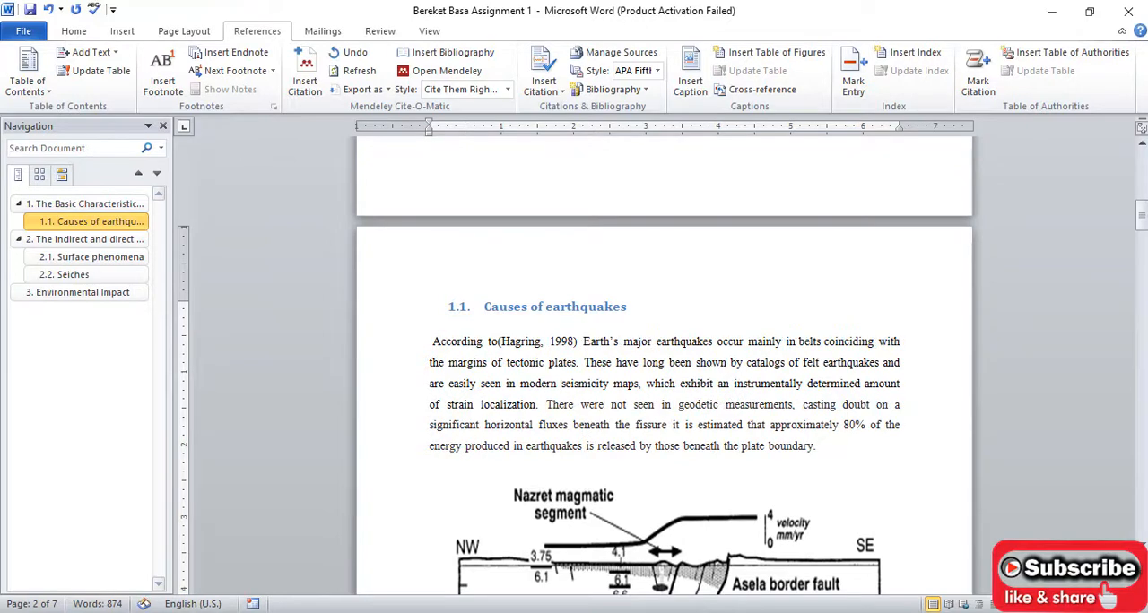
- Remove the parentheses around the citation in section 1.1 and keep the manual edit
click(503, 343)
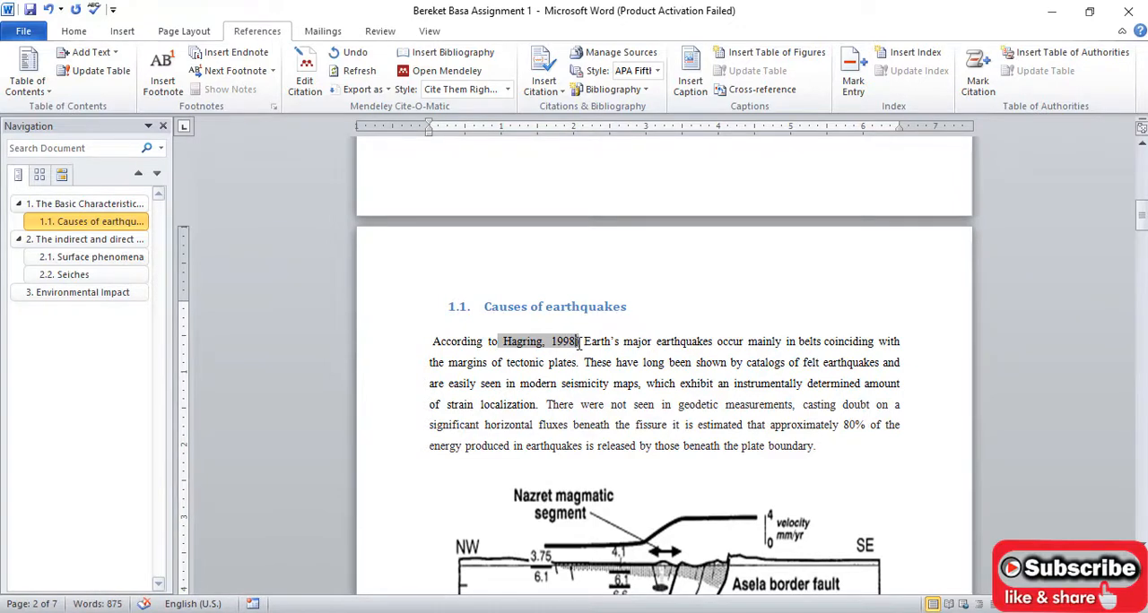
key(BackSpace)
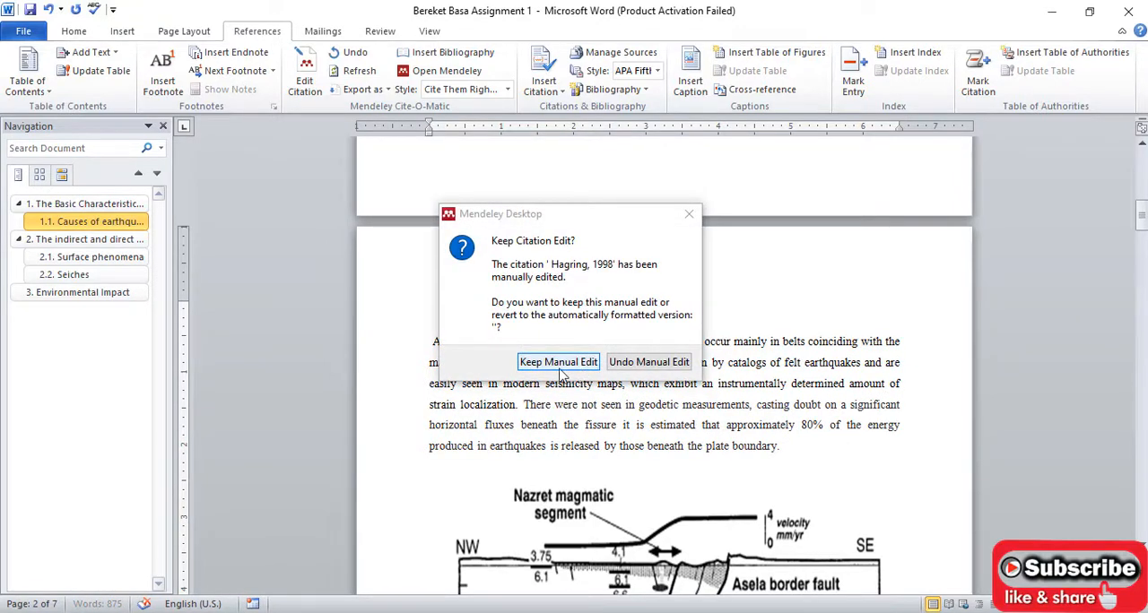
click(558, 364)
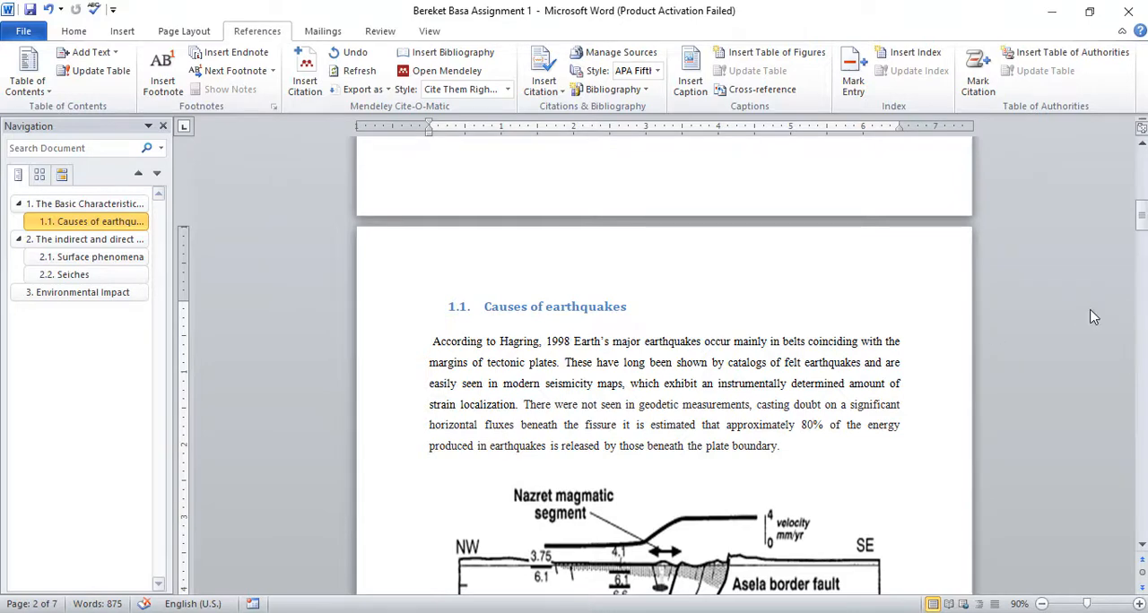
- Add the heading text "Reference" on the blank last page of the document, followed by a new line
drag(1141, 211, 1142, 266)
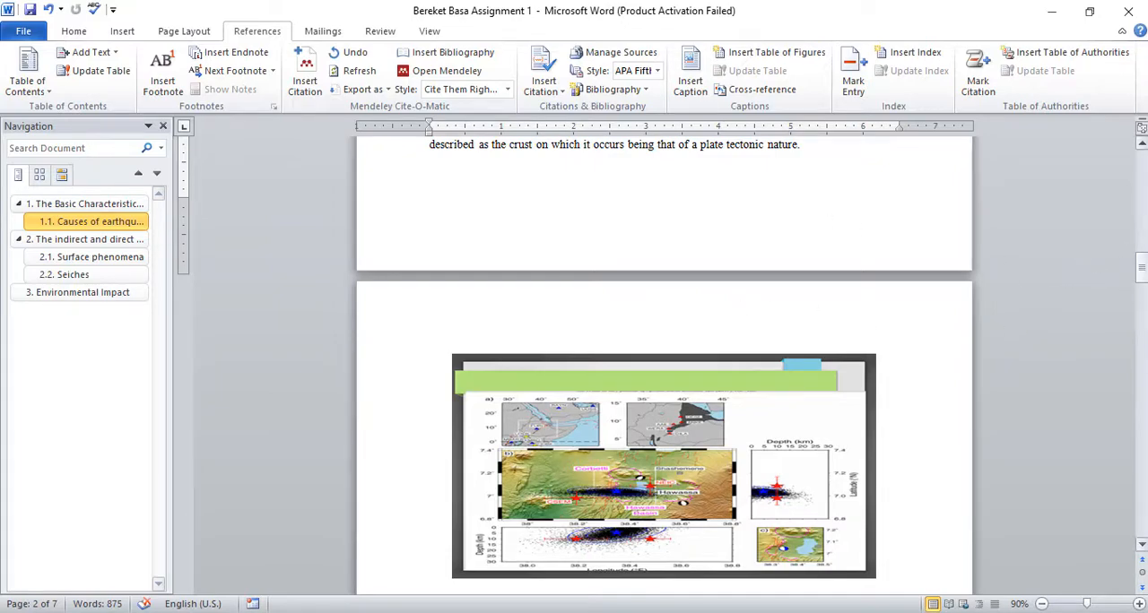
drag(1142, 273, 1140, 489)
click(542, 332)
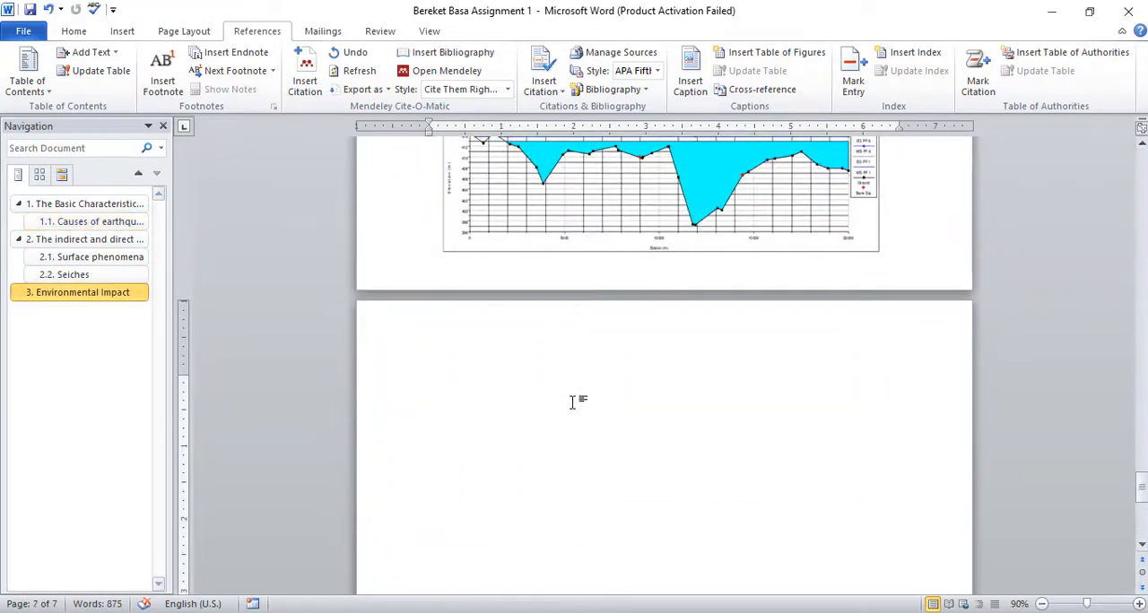
text(Refere)
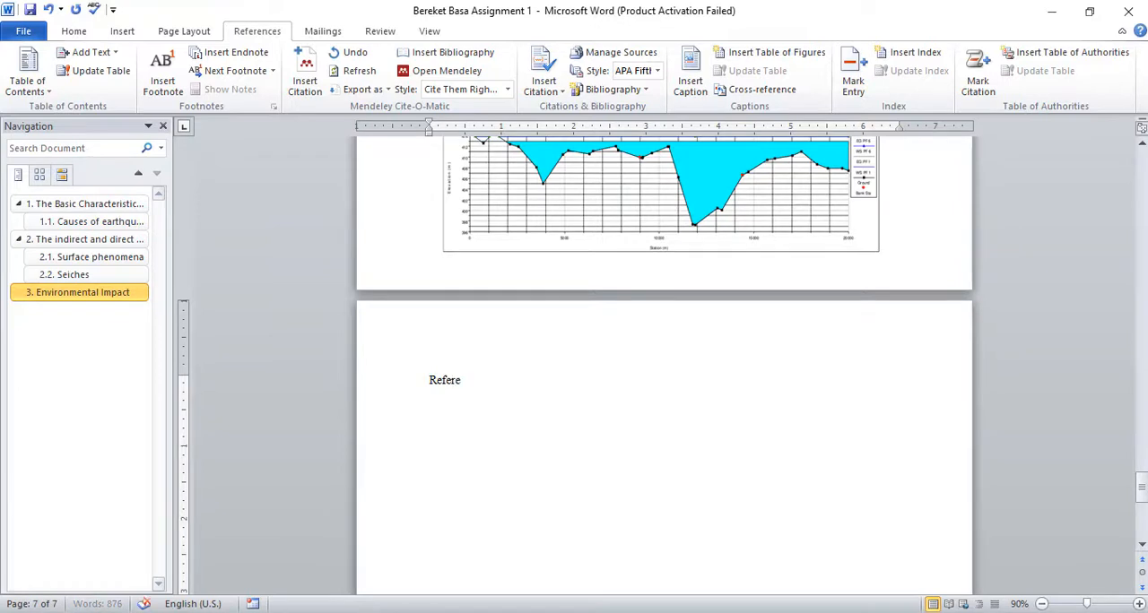
text(nce)
key(Return)
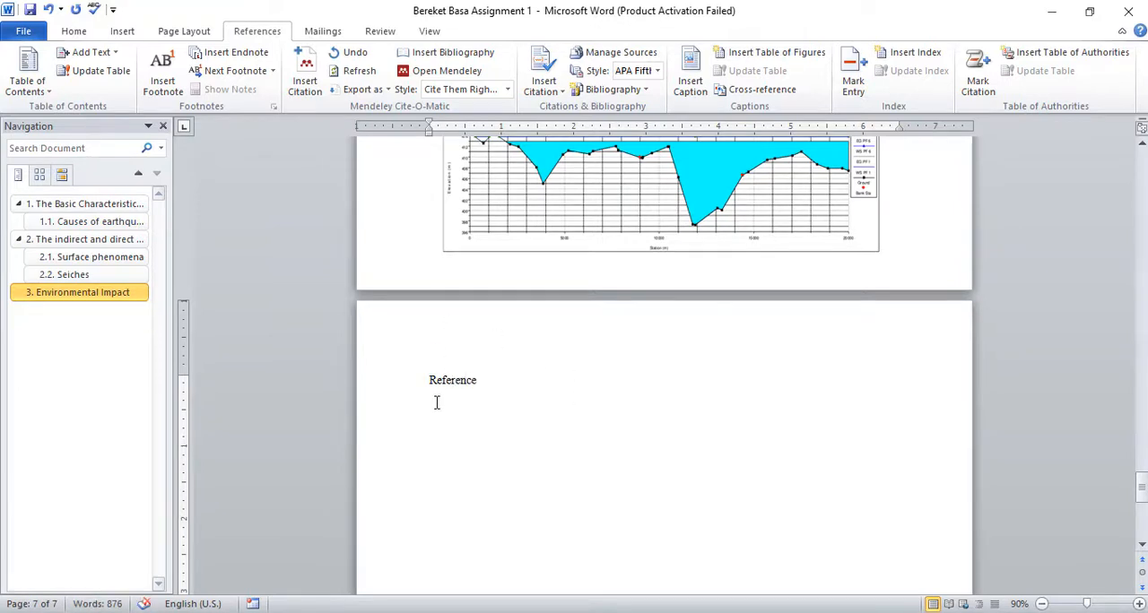
- Insert the Mendeley bibliography below "Reference" and set the citation style to American Psychological Association 7th edition
click(457, 54)
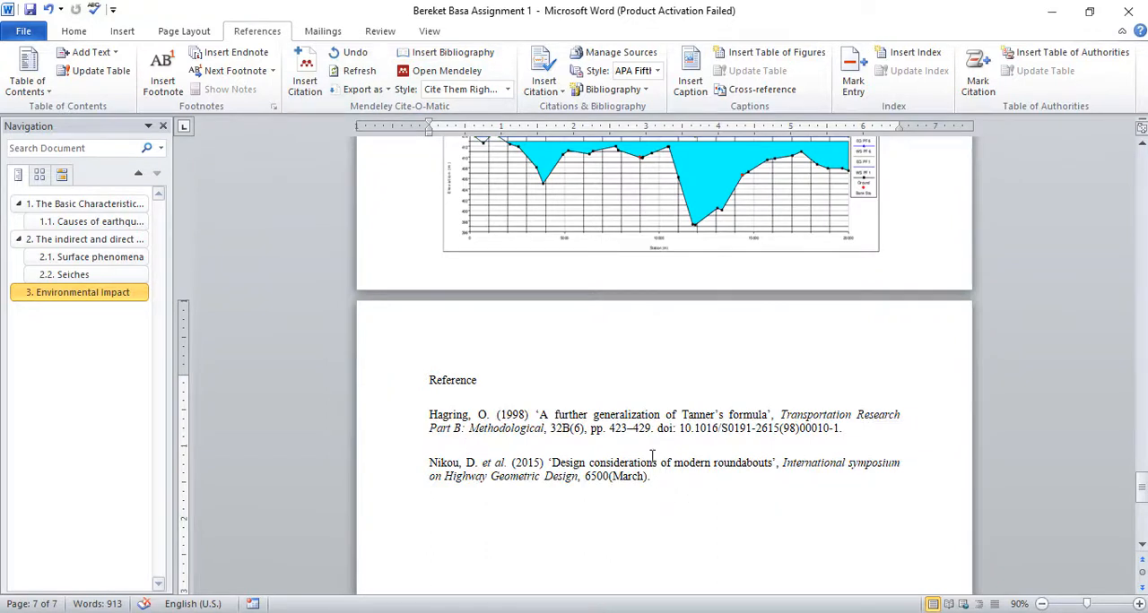
click(507, 91)
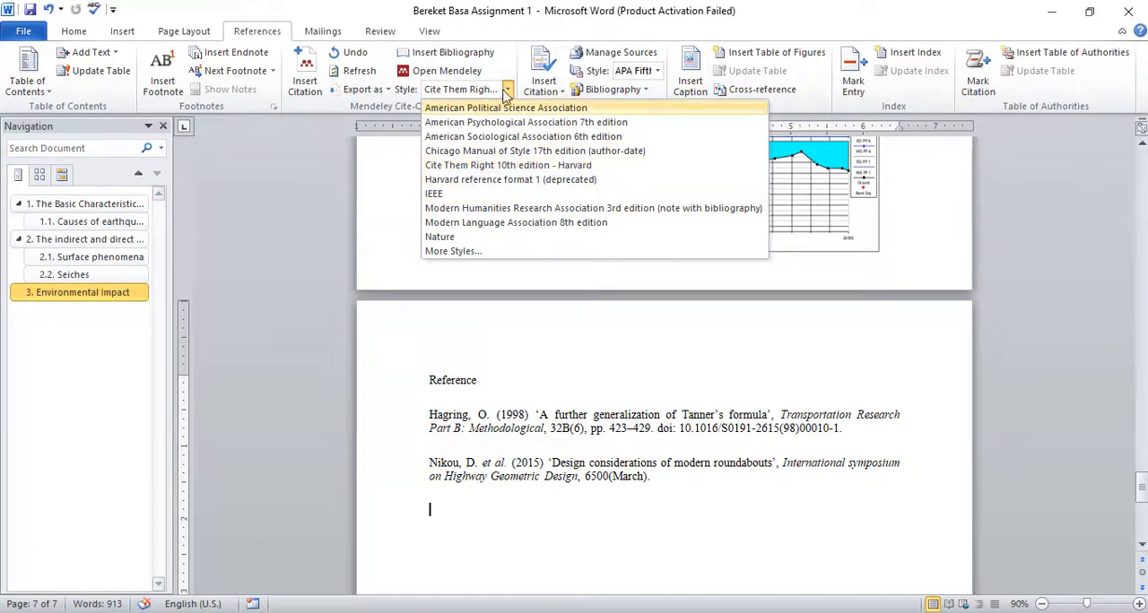
click(492, 125)
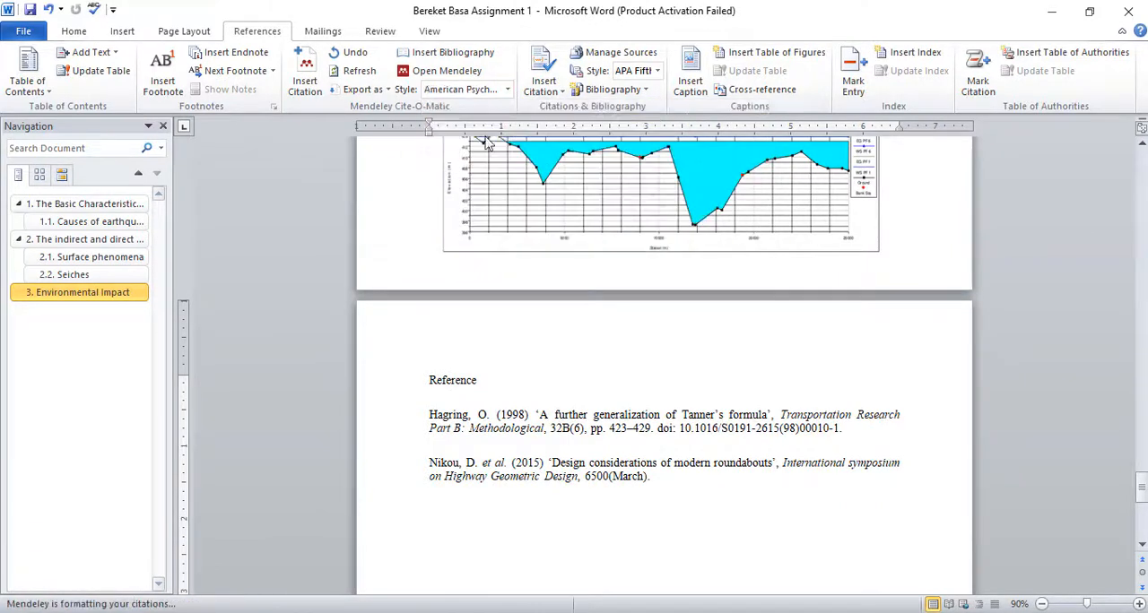